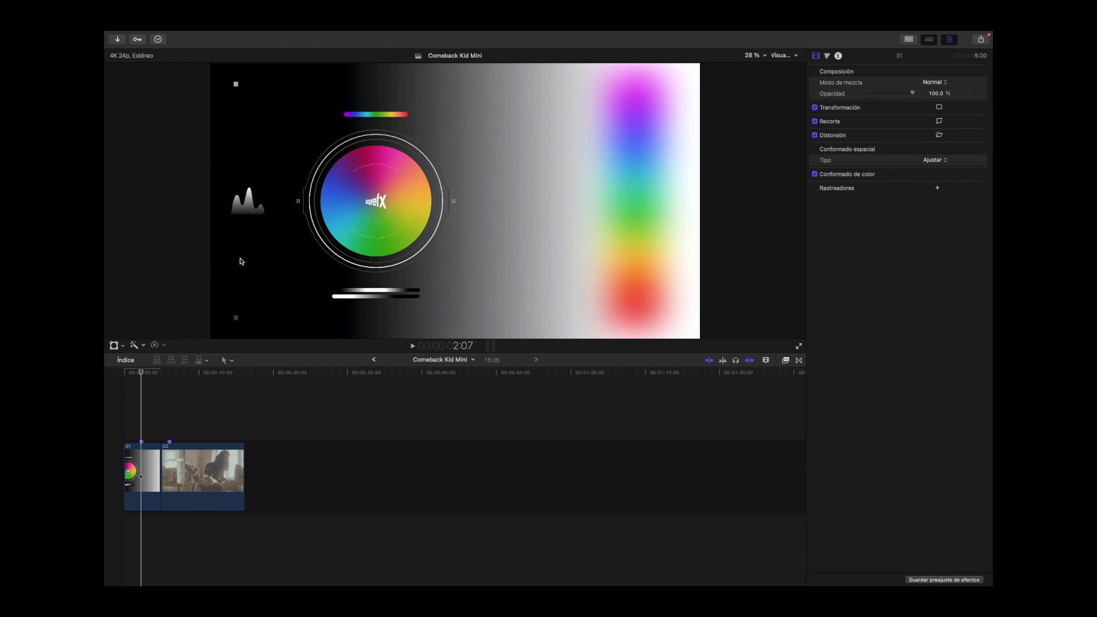
Step: Apply the Comeback Kid Mini effect from the FutureFx Comeback Kid category to clips 01 and 02
left_click(169, 390)
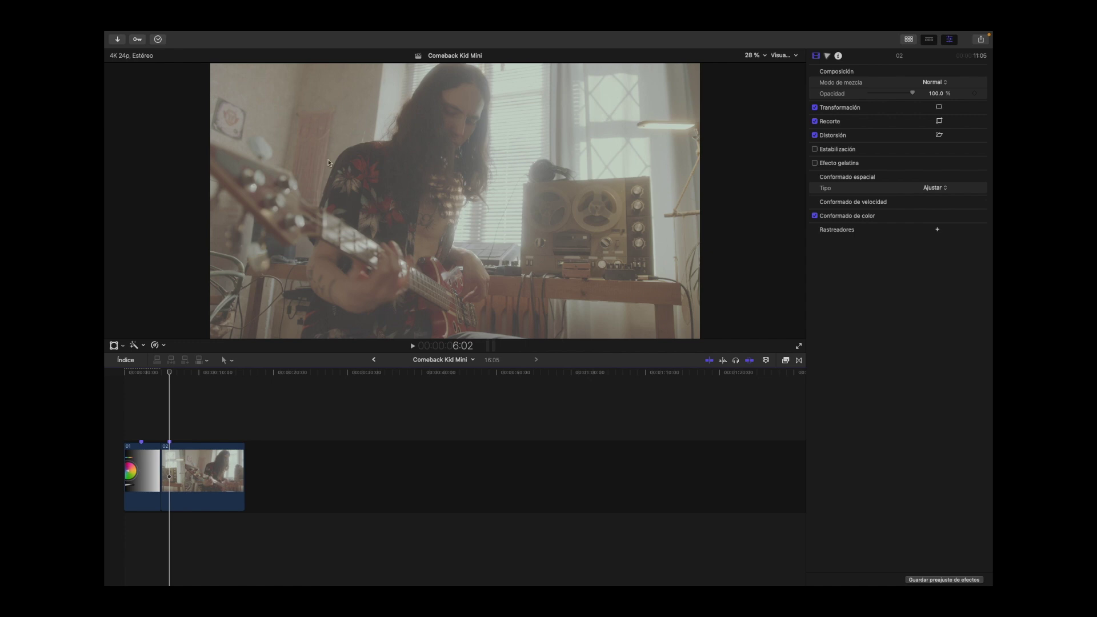
key("ctrl+semicolon")
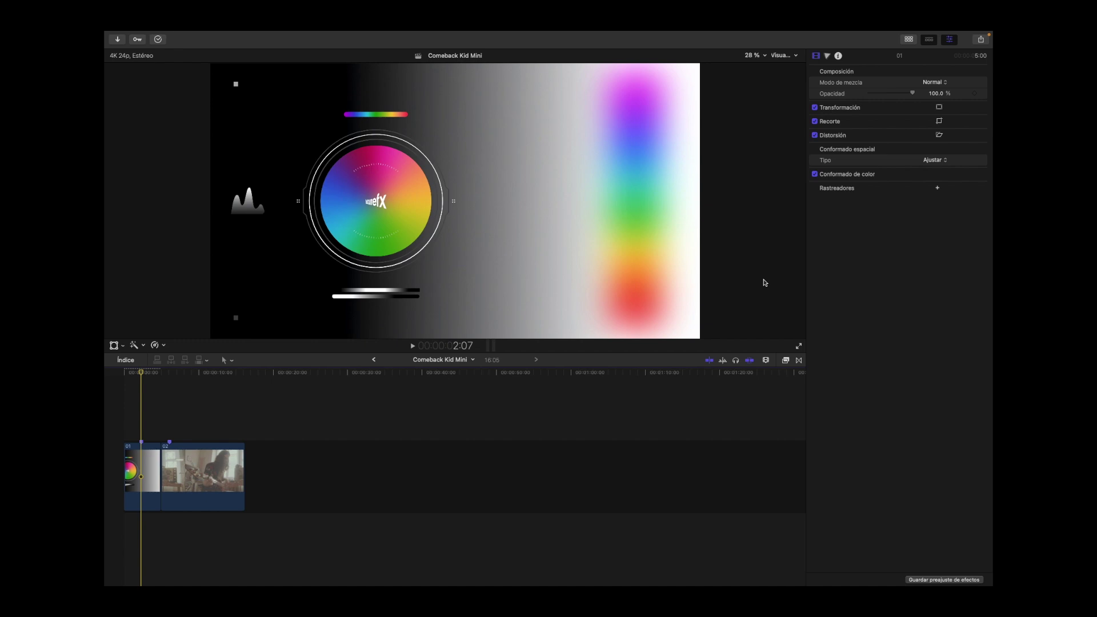
left_click(786, 361)
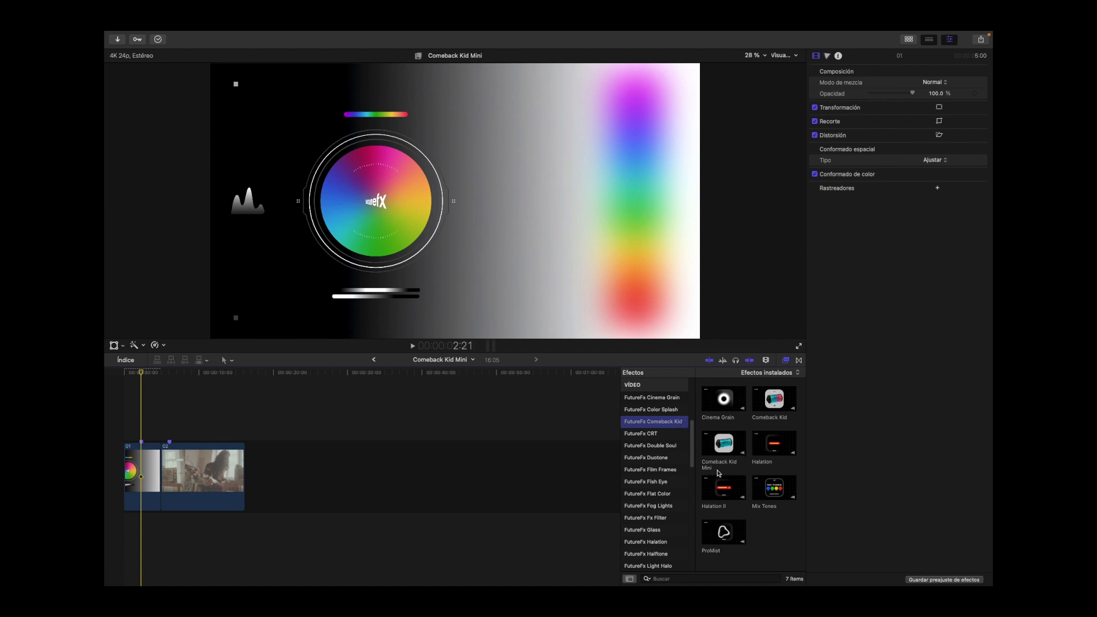
left_click_drag(733, 452, 149, 469)
left_click_drag(741, 453, 224, 471)
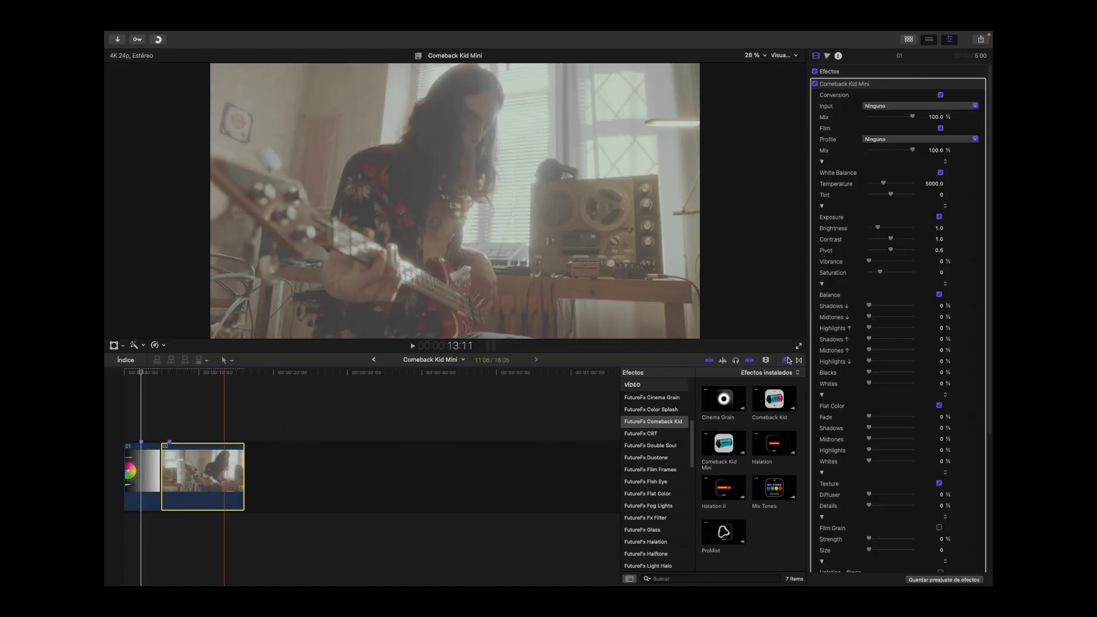
left_click(785, 360)
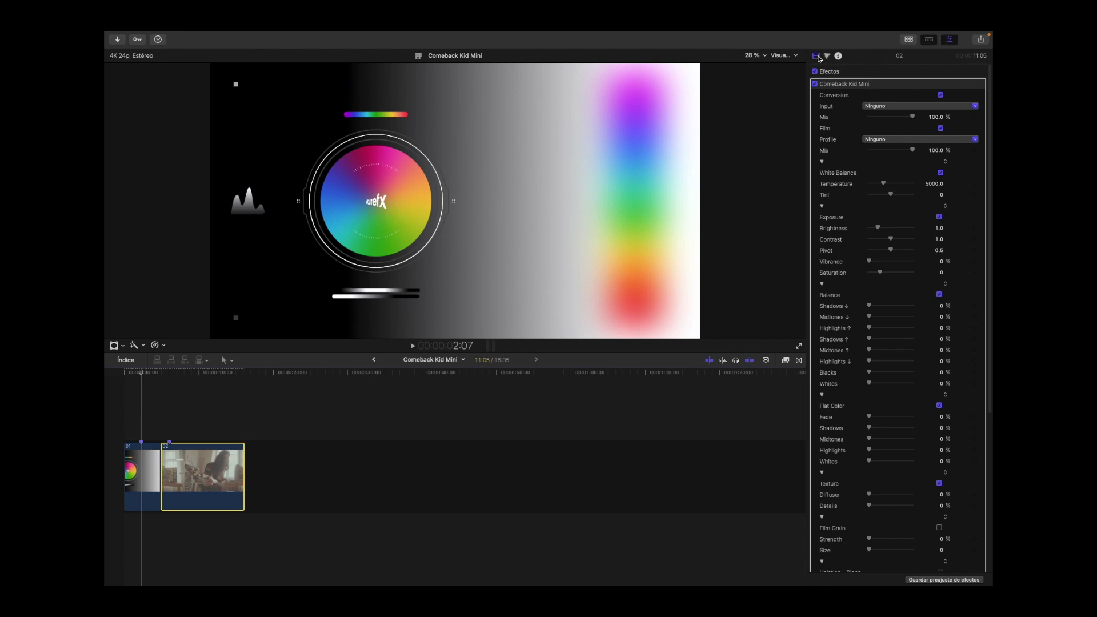
Step: Clear the timeline selection so the effect settings of clip 01 at the playhead are shown
left_click(906, 85)
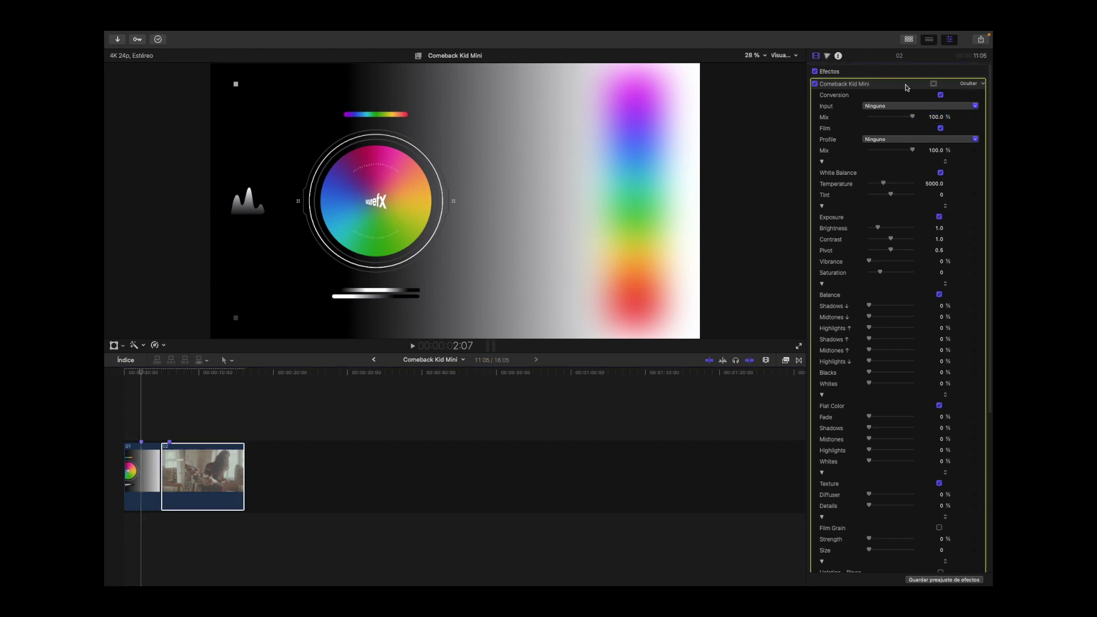
left_click(907, 74)
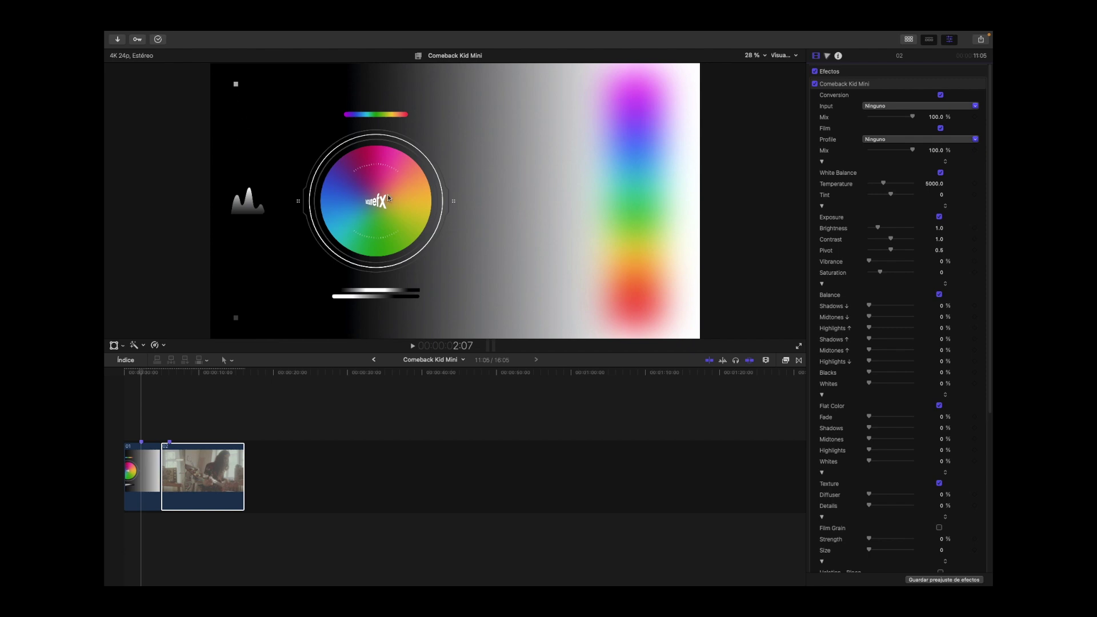
key("shift+super+a")
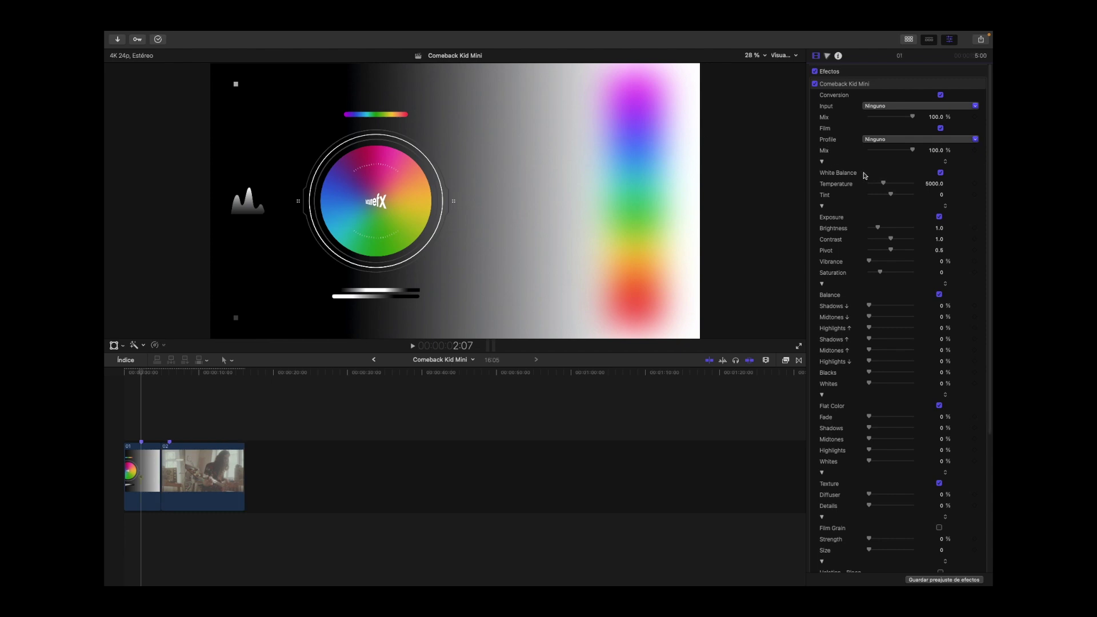
Step: Test clip 01's white balance with Temperature at 2500 and 10000 and Tint at -50 and 50, and revert both
left_click_drag(883, 184, 863, 188)
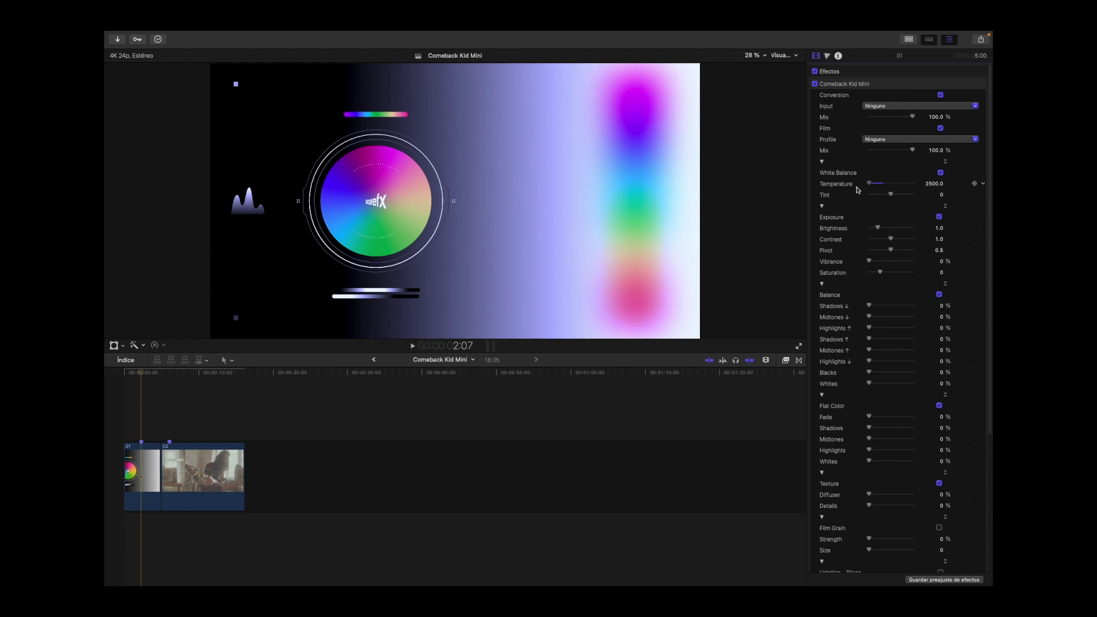
left_click_drag(868, 184, 912, 189)
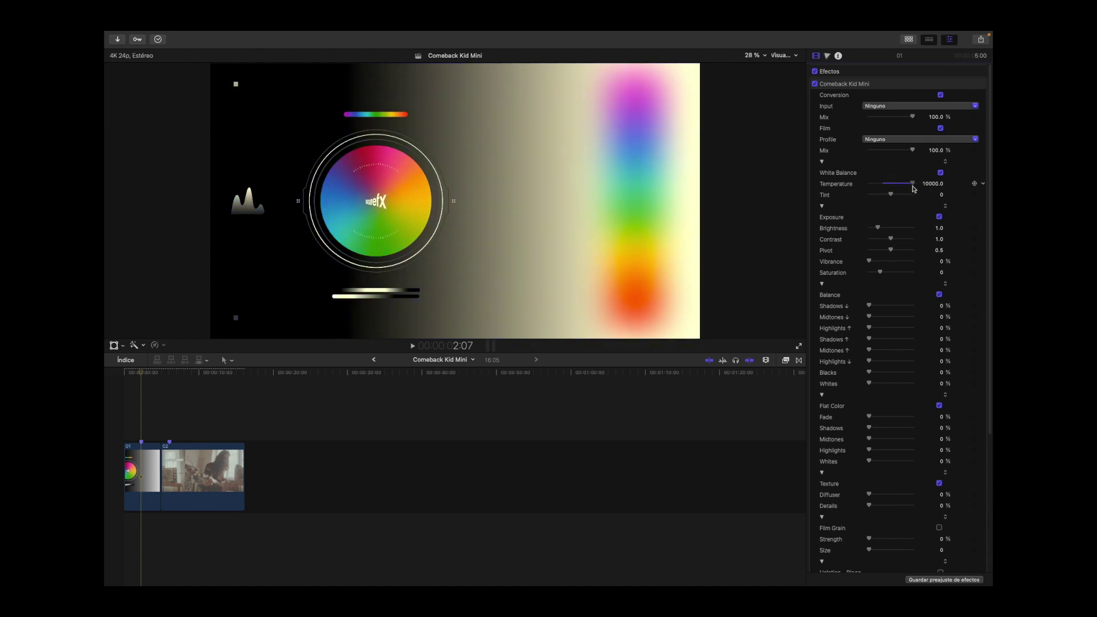
mouse_move(879, 199)
left_mouse_down()
mouse_move(890, 198)
mouse_move(871, 200)
left_mouse_up()
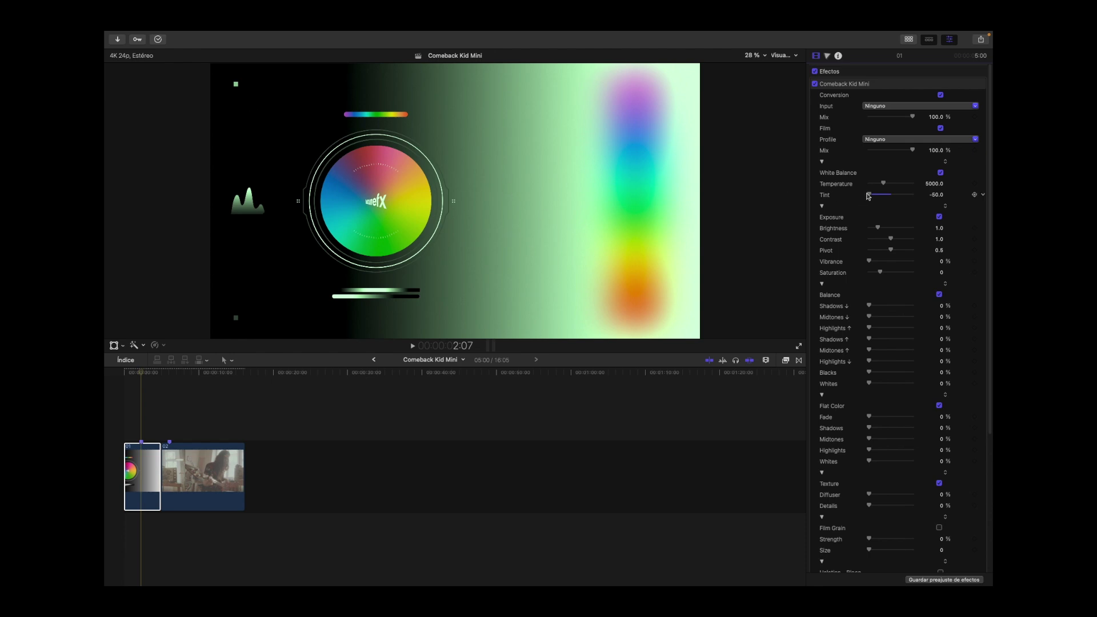
left_click_drag(869, 195, 925, 200)
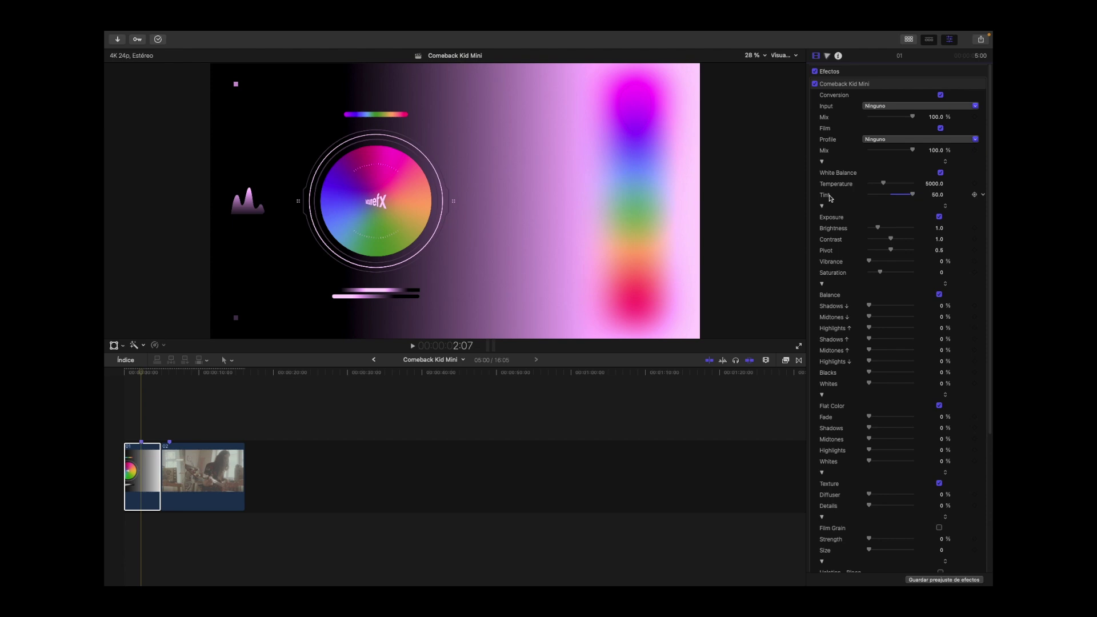
key("super+z")
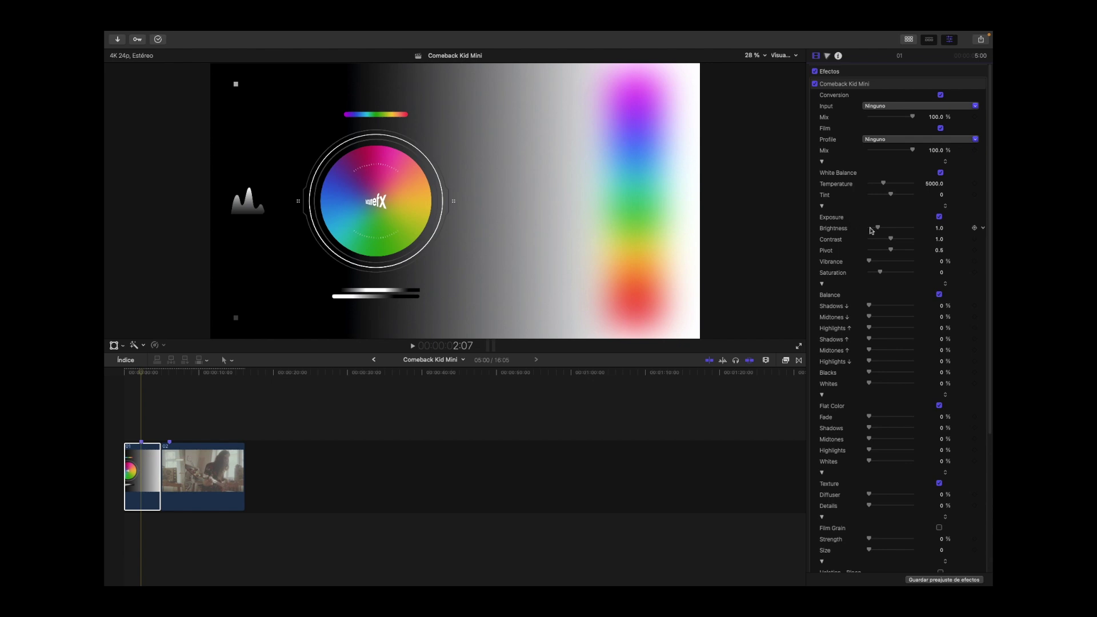
Step: Test the Exposure controls with Brightness at 0.61, a changed Contrast and Vibrance at 100%, and restore their defaults
left_click_drag(879, 229, 877, 229)
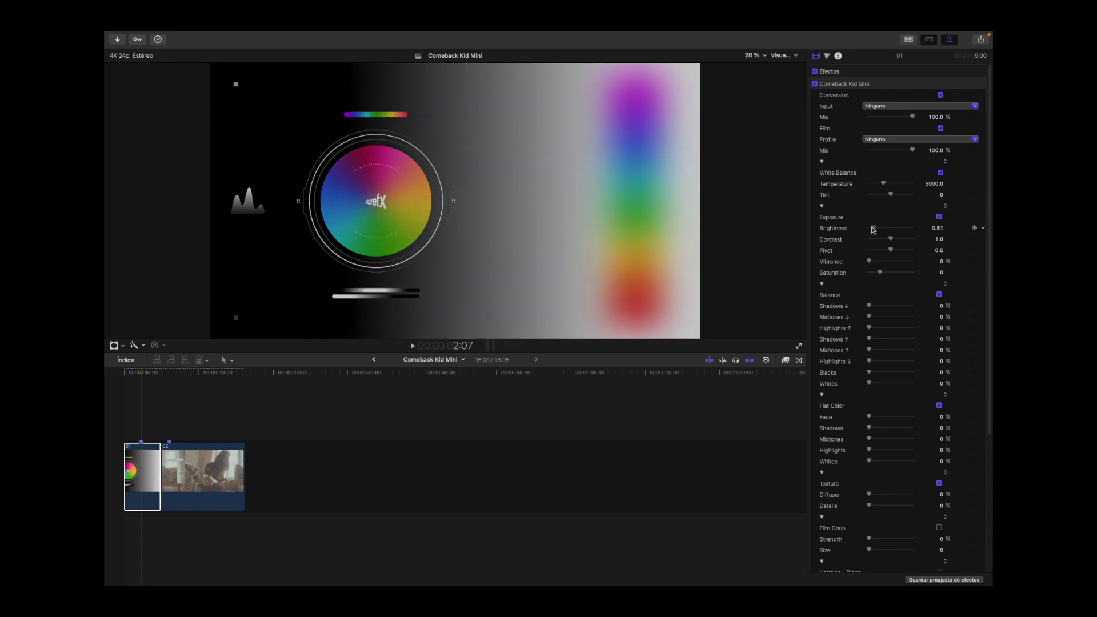
mouse_move(873, 229)
left_mouse_down()
mouse_move(911, 231)
mouse_move(876, 232)
left_mouse_up()
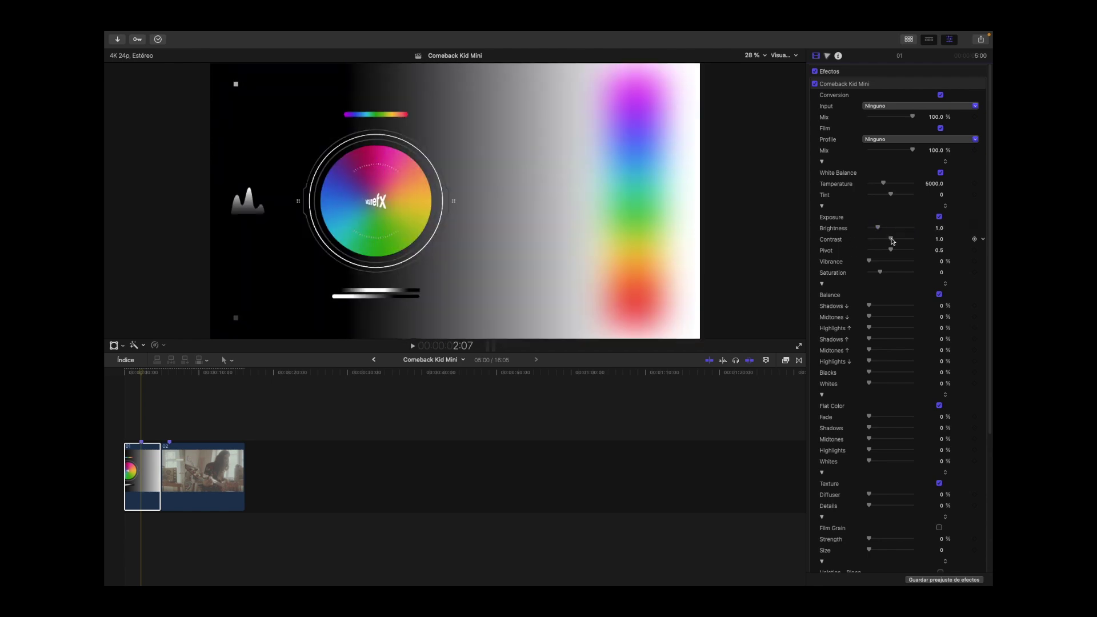
left_click_drag(888, 243, 921, 263)
key("super+z")
key("super+z")
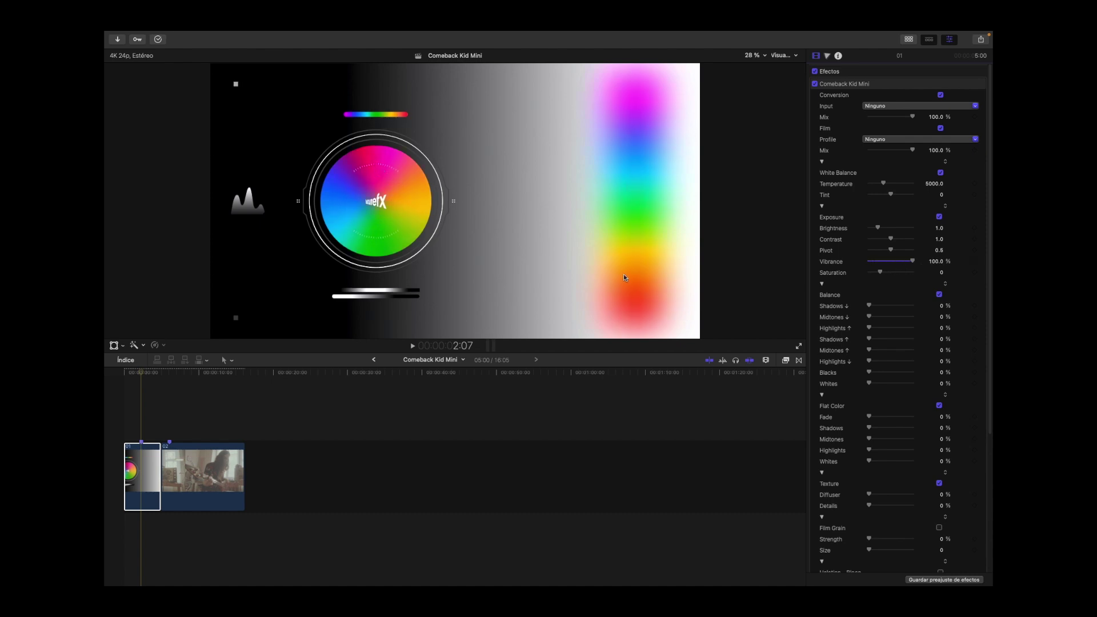
key("super+z")
Step: Test Saturation at -1.0, 0.64 and 3.0 on the color chart, and return it to 0
left_click(879, 275)
left_click_drag(874, 275, 859, 278)
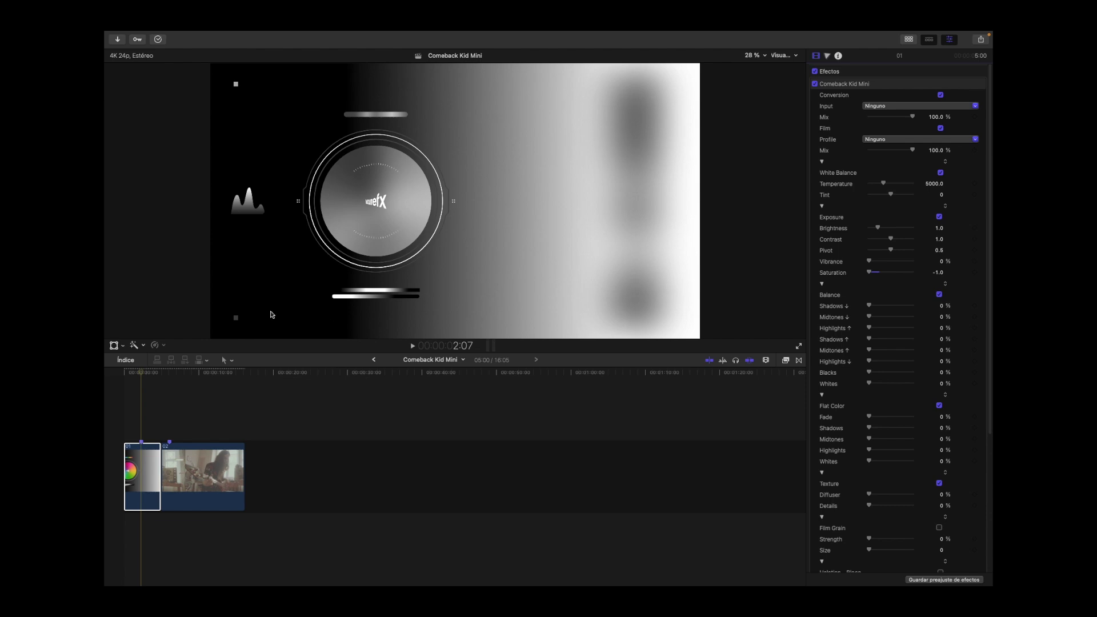
left_click_drag(869, 271, 885, 273)
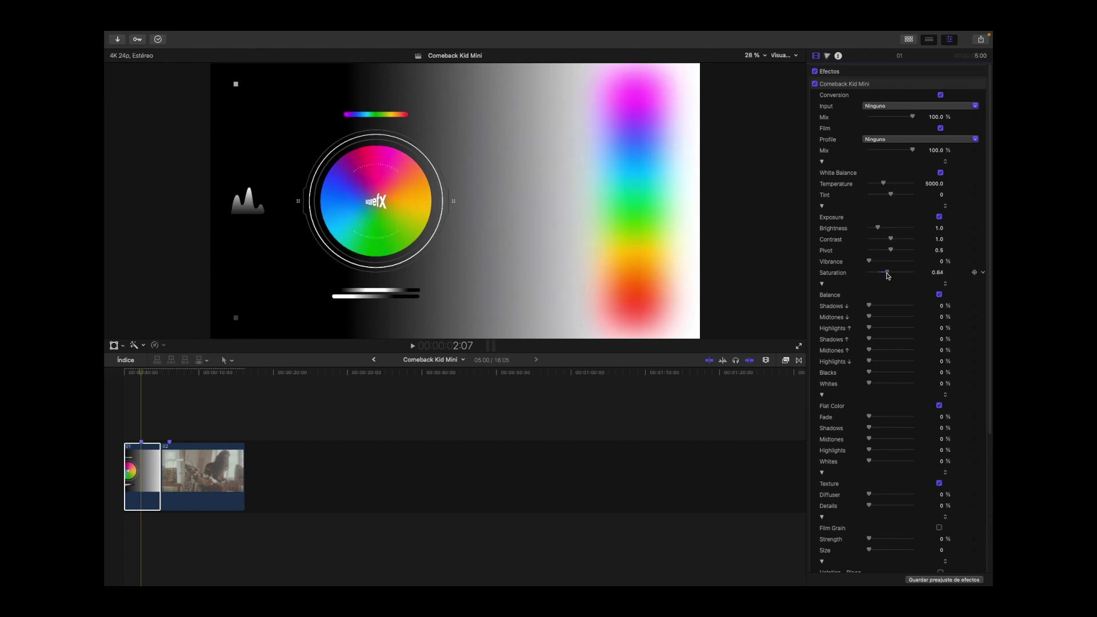
left_click_drag(890, 275, 917, 276)
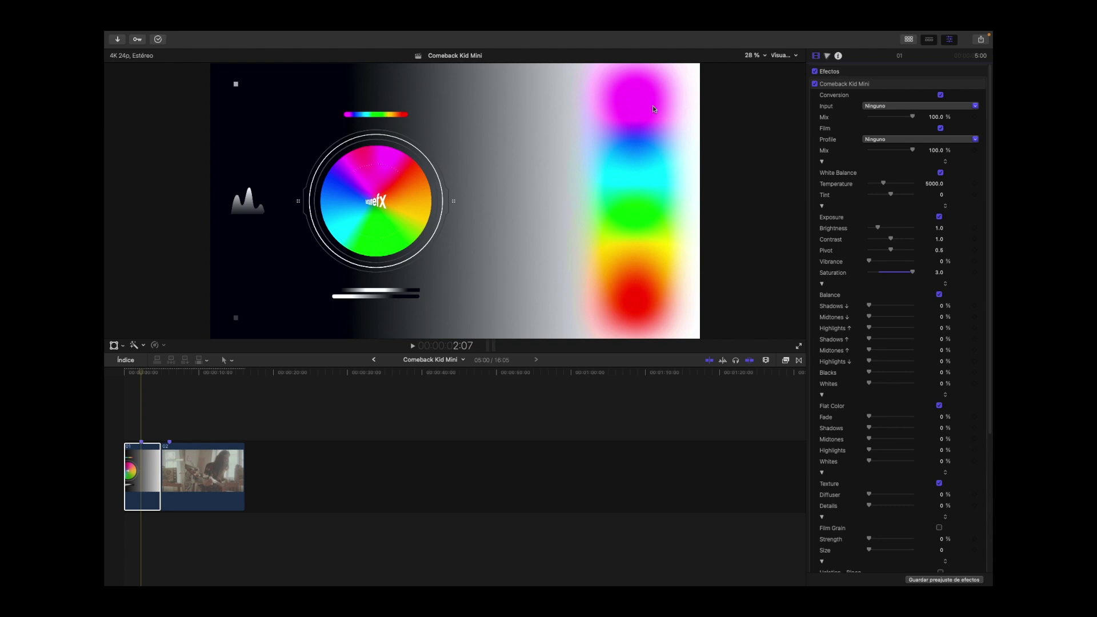
left_click_drag(915, 277, 847, 300)
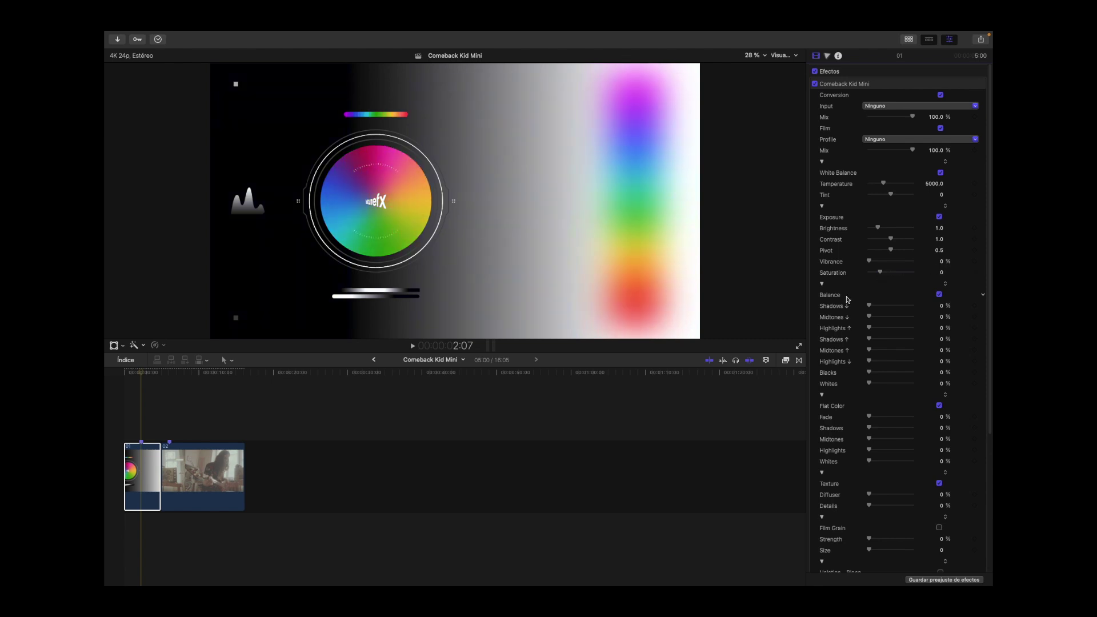
Step: Test the Balance group's Shadows ↓ at 100% and Highlights ↑ at 99.23% and 76.98%, and return both to 0%
scroll(990, 248, "down", 3)
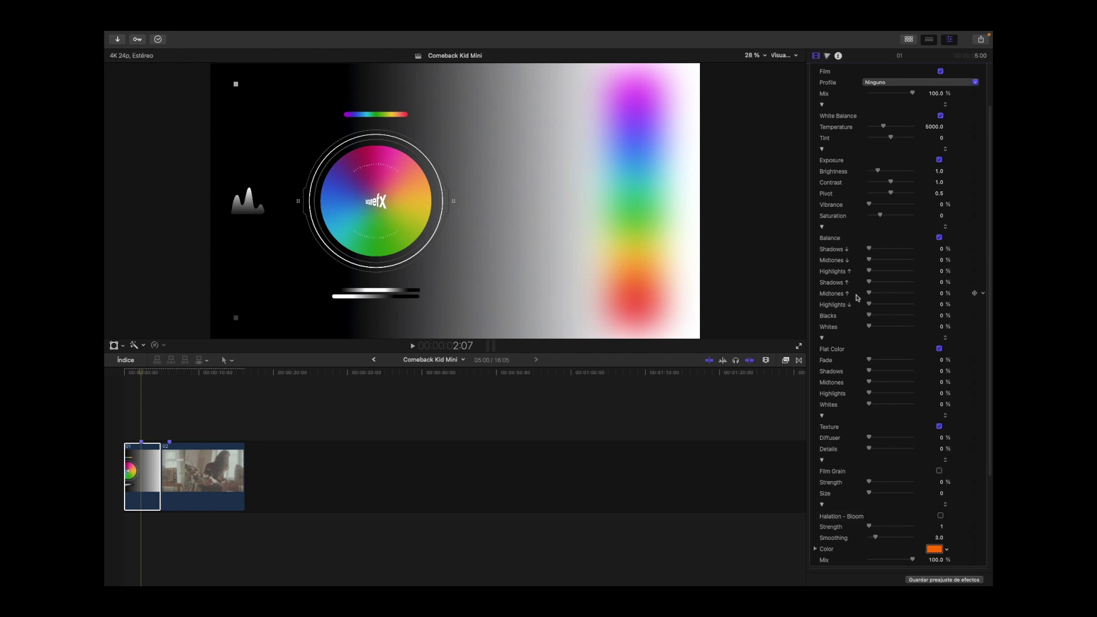
left_click_drag(871, 250, 928, 252)
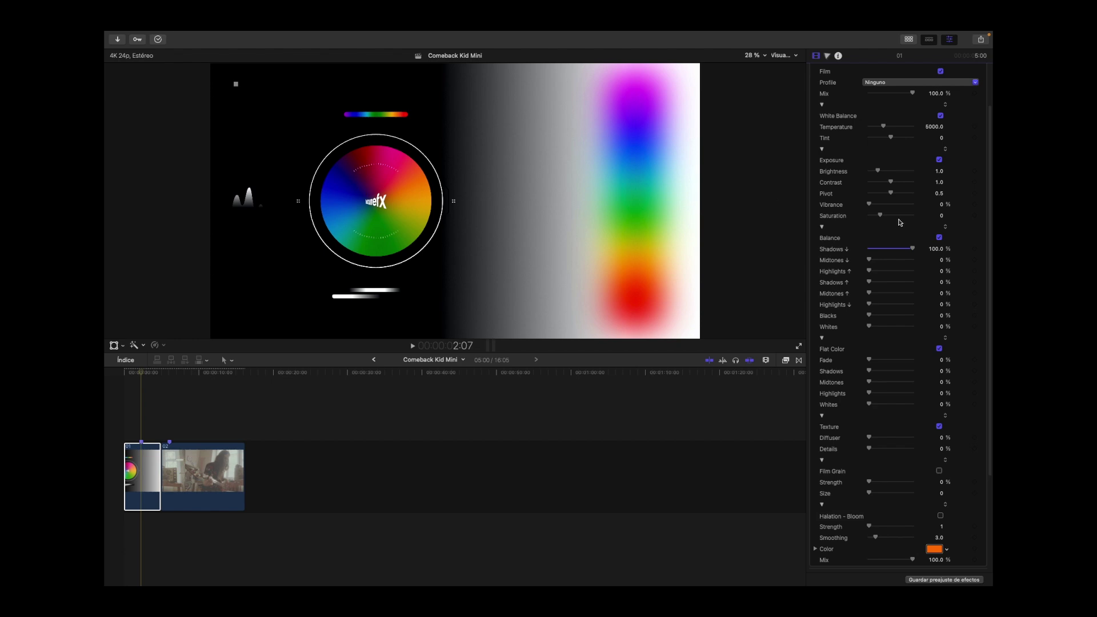
left_click_drag(912, 248, 866, 263)
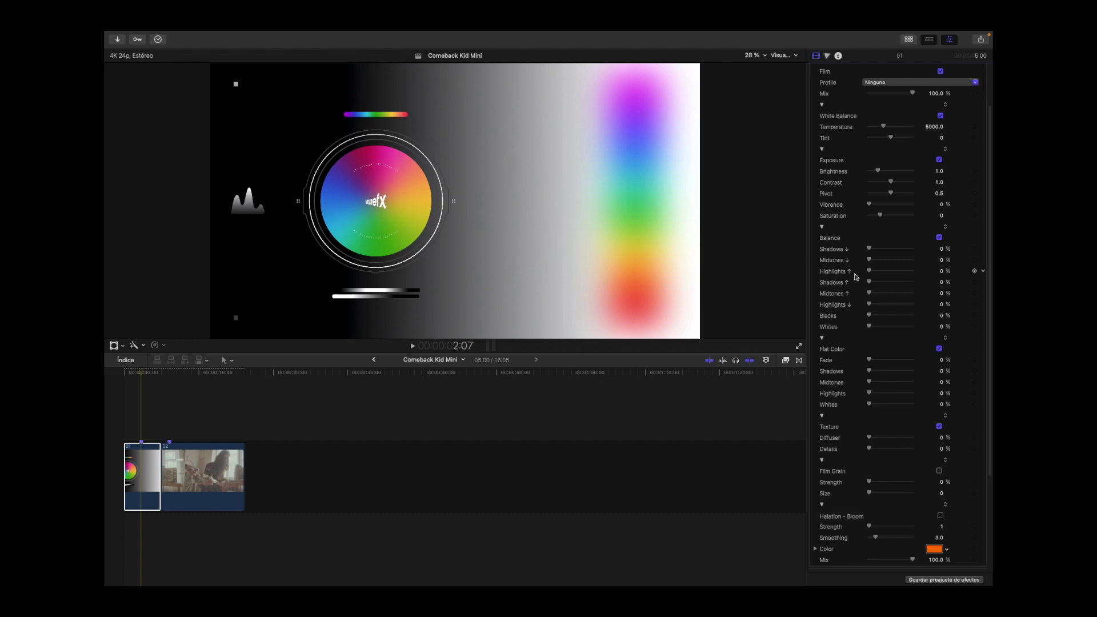
left_click_drag(872, 273, 914, 278)
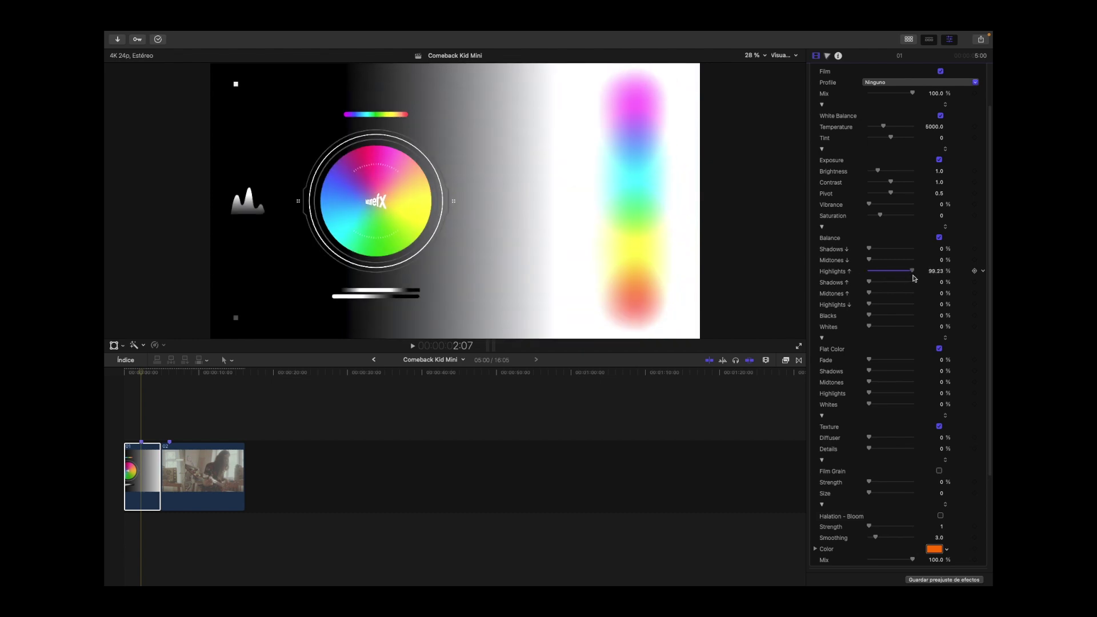
mouse_move(910, 277)
left_mouse_down()
mouse_move(870, 277)
mouse_move(902, 274)
left_mouse_up()
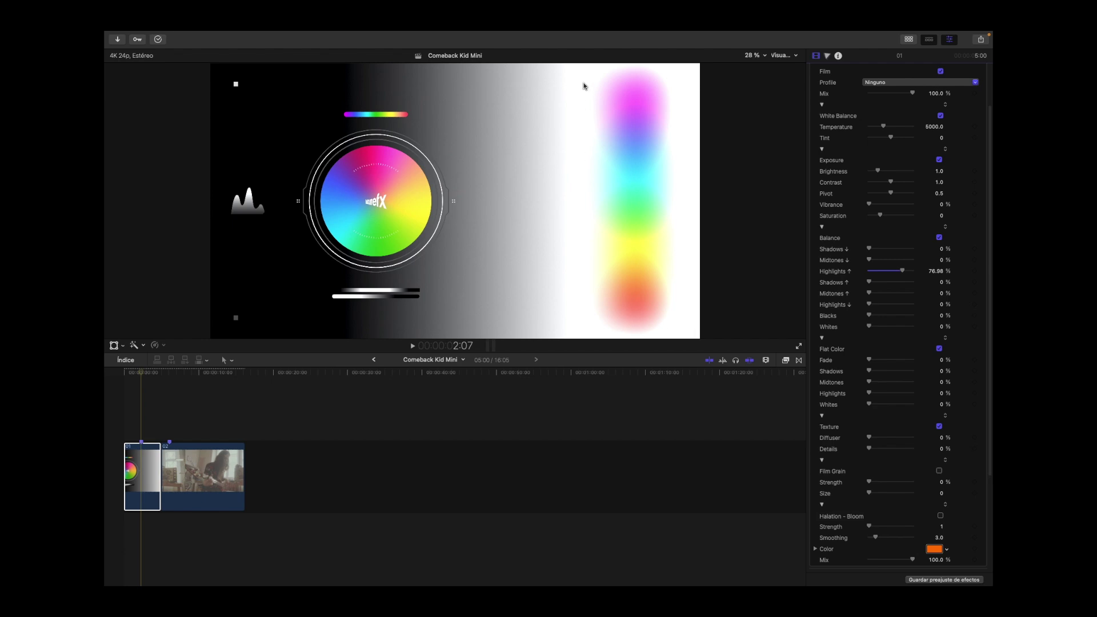
left_click_drag(902, 277, 866, 276)
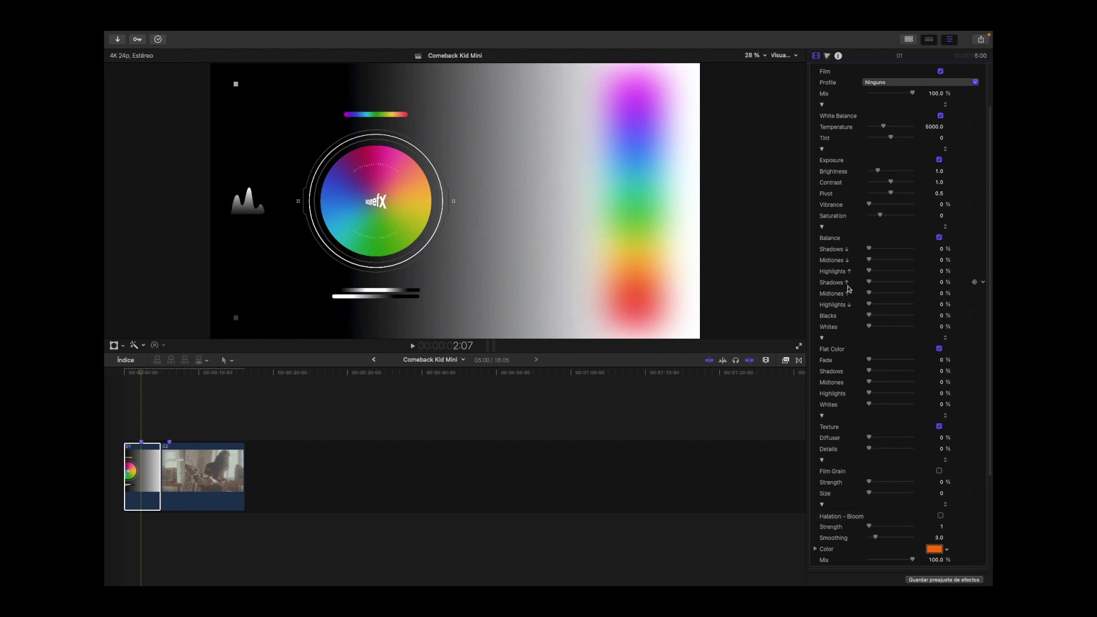
Step: Try the remaining Balance sliders (Shadows ↑, Midtones ↑, Highlights ↓, Blacks and Whites) and return each to 0%
left_click_drag(871, 285, 839, 298)
mouse_move(864, 297)
left_mouse_down()
mouse_move(920, 297)
mouse_move(850, 306)
left_mouse_up()
left_click_drag(869, 273, 857, 308)
left_click_drag(869, 316, 920, 318)
mouse_move(869, 326)
left_mouse_down()
mouse_move(937, 331)
mouse_move(857, 330)
left_mouse_up()
Step: Try the Flat Color sliders from Fade to Whites, including Shadows at 100%, and return each to 0%
scroll(984, 231, "down", 2)
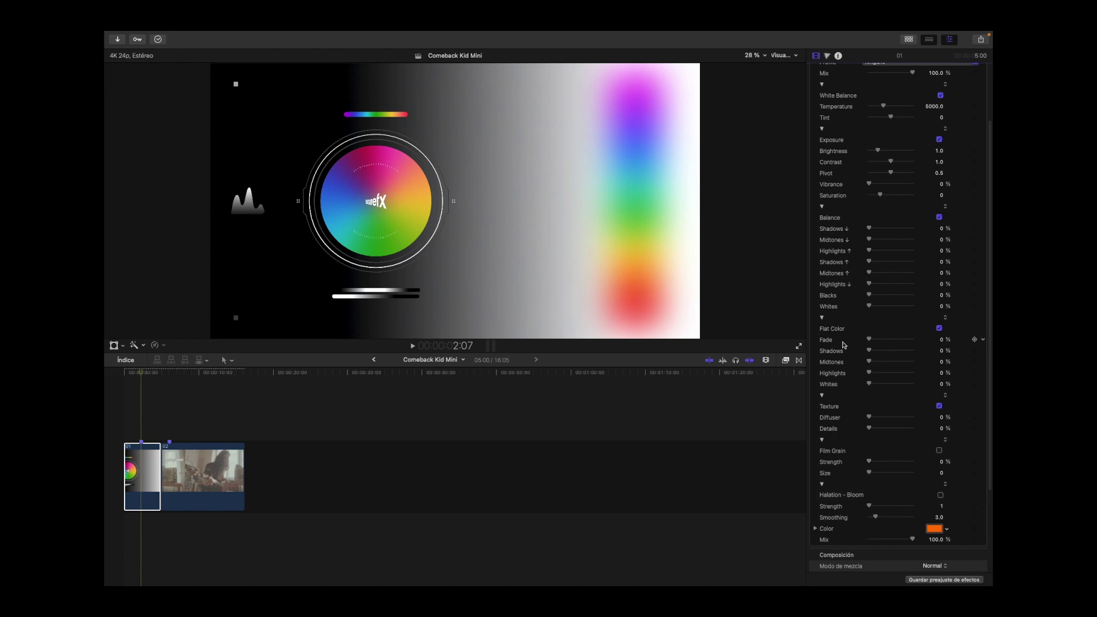
mouse_move(869, 339)
left_mouse_down()
mouse_move(914, 347)
mouse_move(869, 351)
mouse_move(920, 346)
mouse_move(857, 341)
left_mouse_up()
left_click_drag(869, 351, 916, 354)
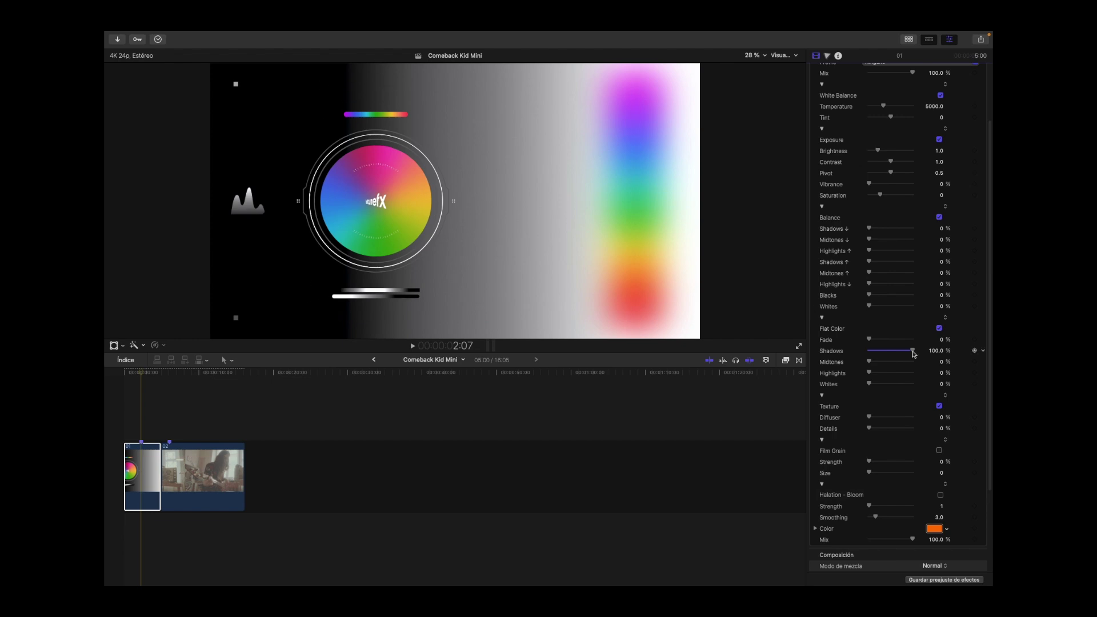
left_click_drag(913, 354, 866, 367)
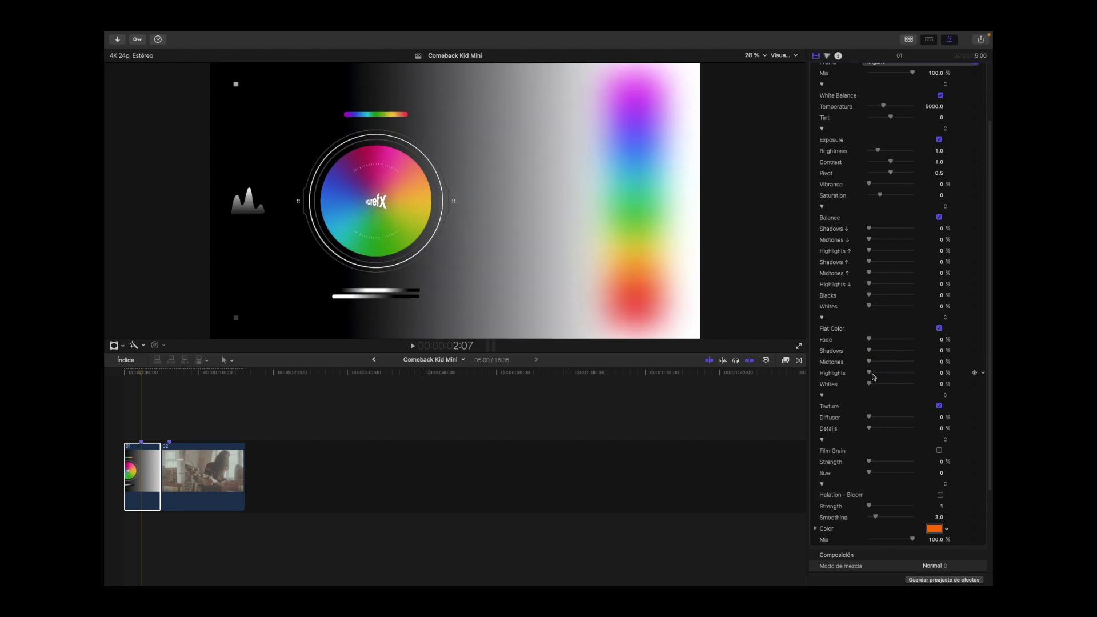
left_click_drag(869, 374, 842, 390)
mouse_move(869, 385)
left_mouse_down()
mouse_move(926, 387)
mouse_move(853, 386)
left_mouse_up()
Step: Test the Texture Diffuser at 100%, compare it with Texture off and on, and return it to 0%
left_click_drag(868, 417, 927, 421)
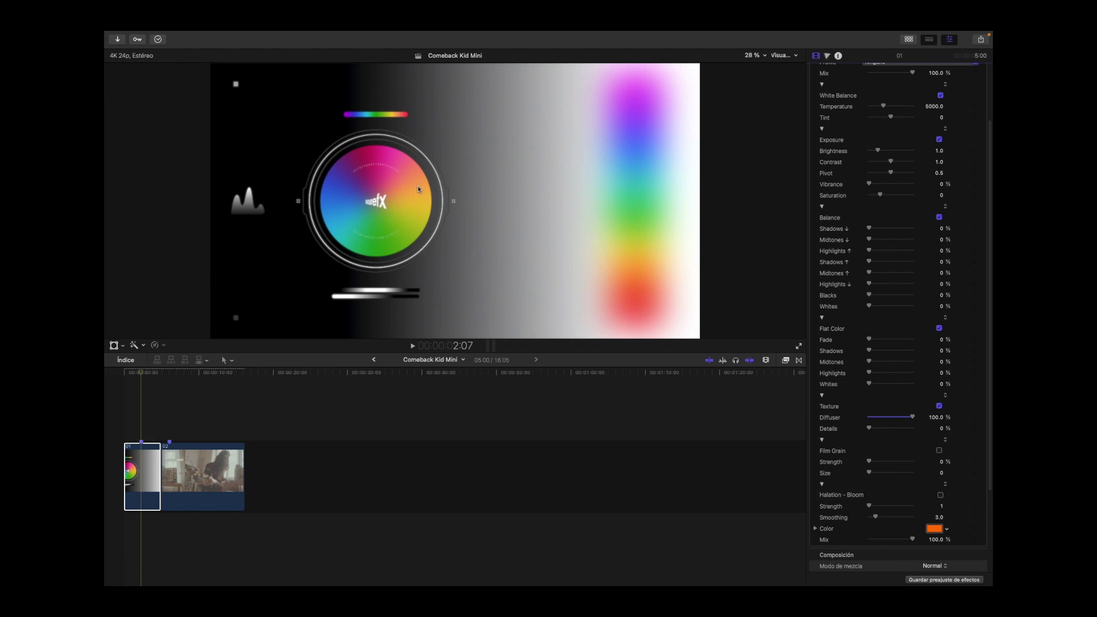
left_click(939, 407)
left_click(939, 406)
left_click_drag(912, 416, 868, 417)
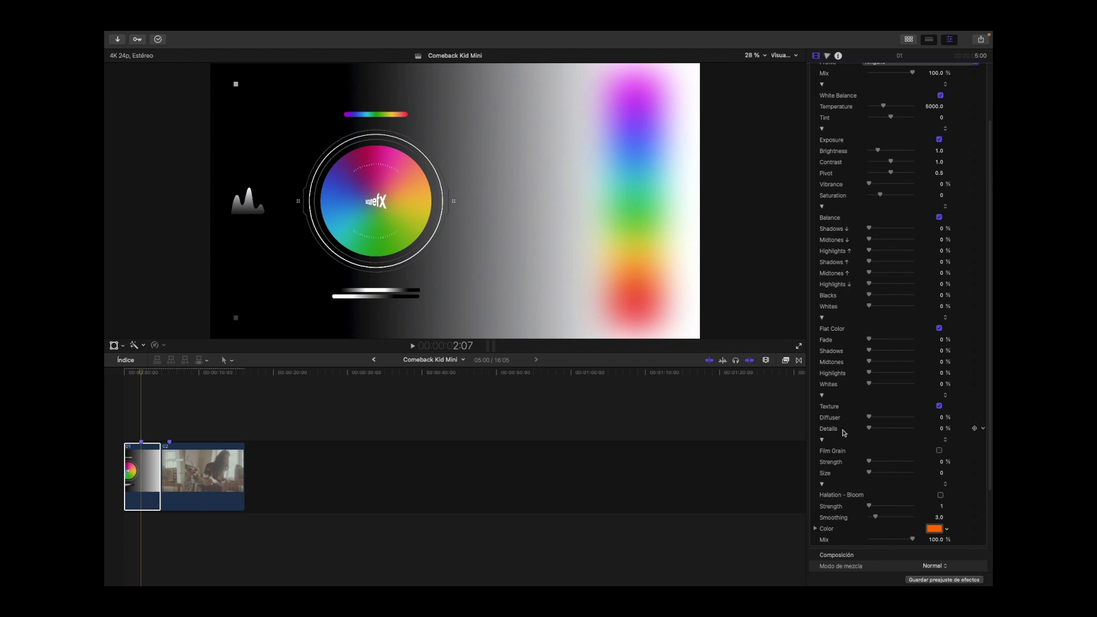
Step: Test the Texture Details at 100%, compare it with Texture off and on at 50% viewer scale, and return it to 0%
left_click_drag(869, 428, 929, 431)
left_click(753, 55)
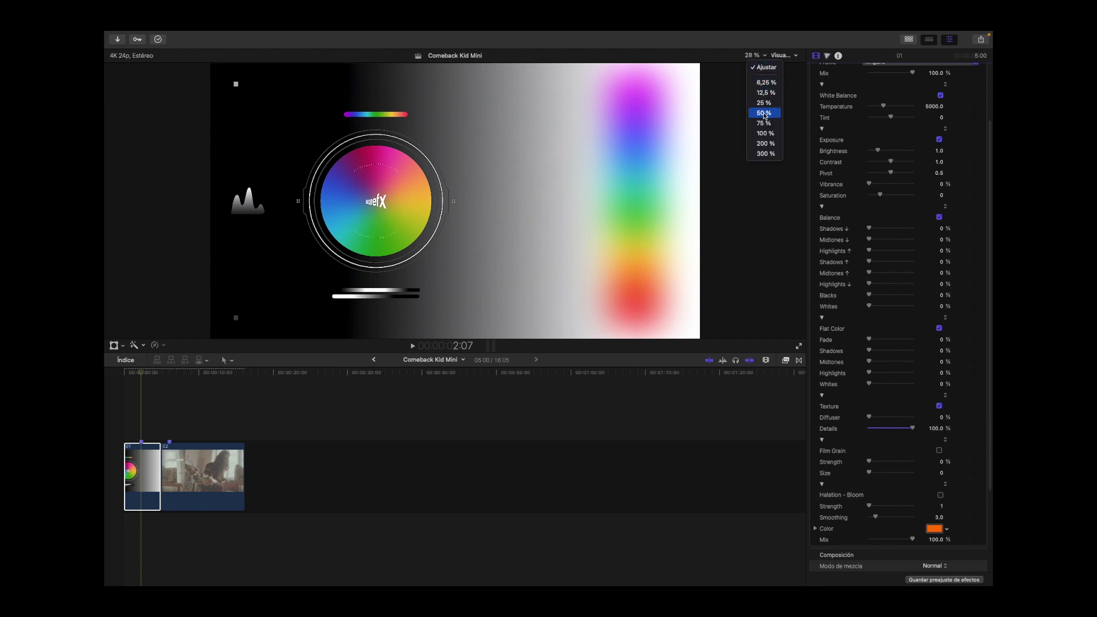
left_click(764, 113)
left_click_drag(788, 199, 787, 203)
left_click(939, 405)
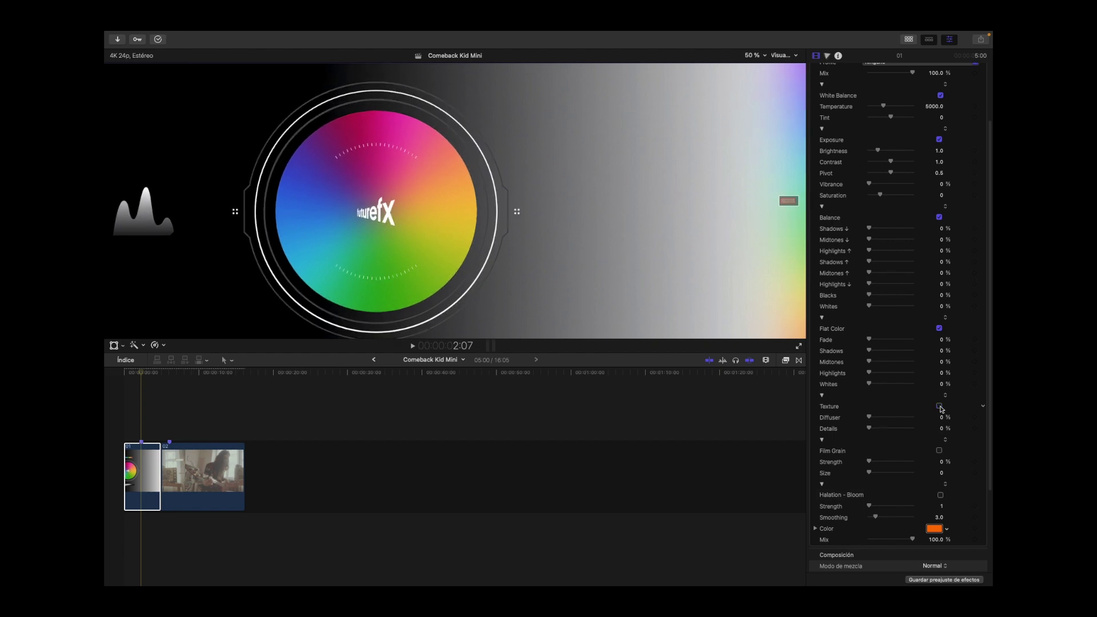
left_click(939, 407)
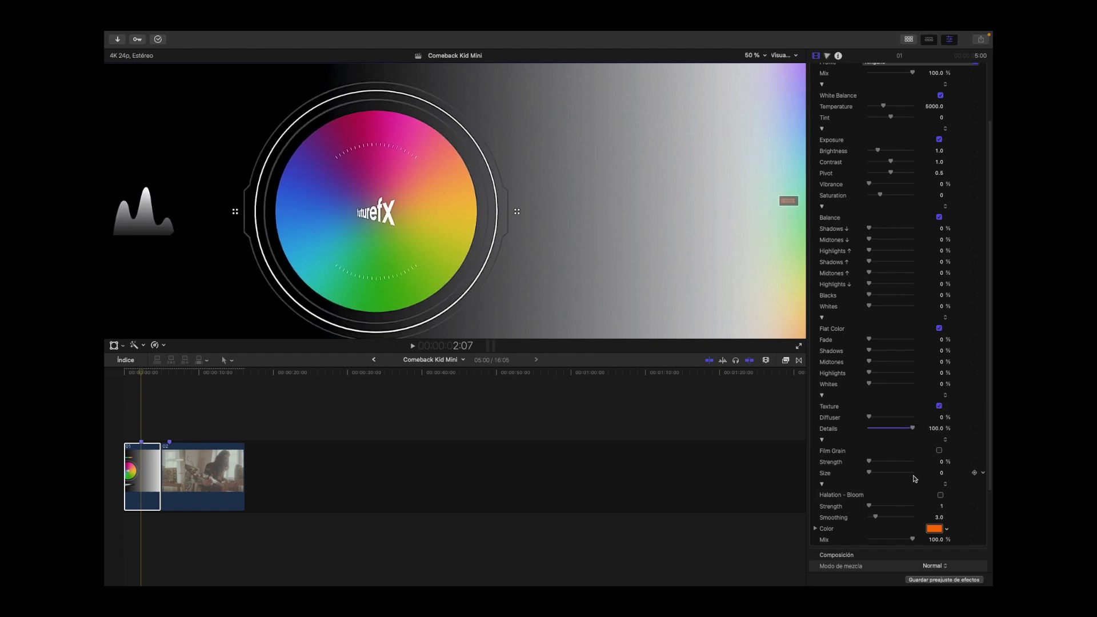
left_click_drag(914, 430, 912, 431)
left_click_drag(900, 430, 860, 433)
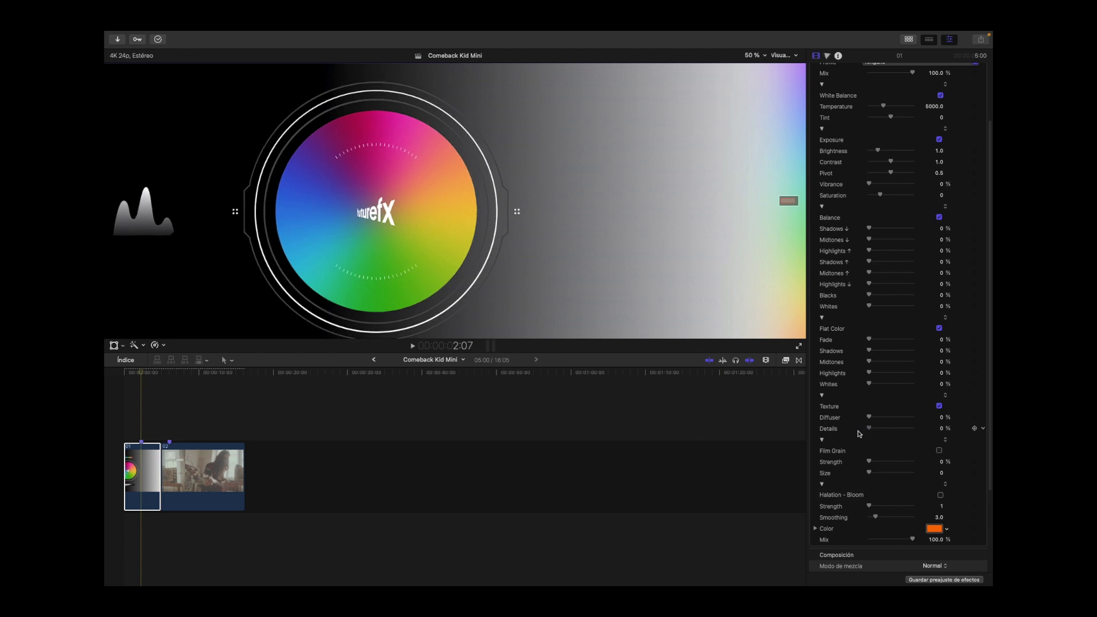
Step: Turn on Film Grain, raise its Strength to 100%, and inspect the color chart at 50% viewer scale
mouse_move(860, 434)
left_mouse_down()
mouse_move(940, 431)
mouse_move(841, 435)
mouse_move(952, 433)
mouse_move(849, 434)
left_mouse_up()
left_click(753, 56)
left_click(759, 73)
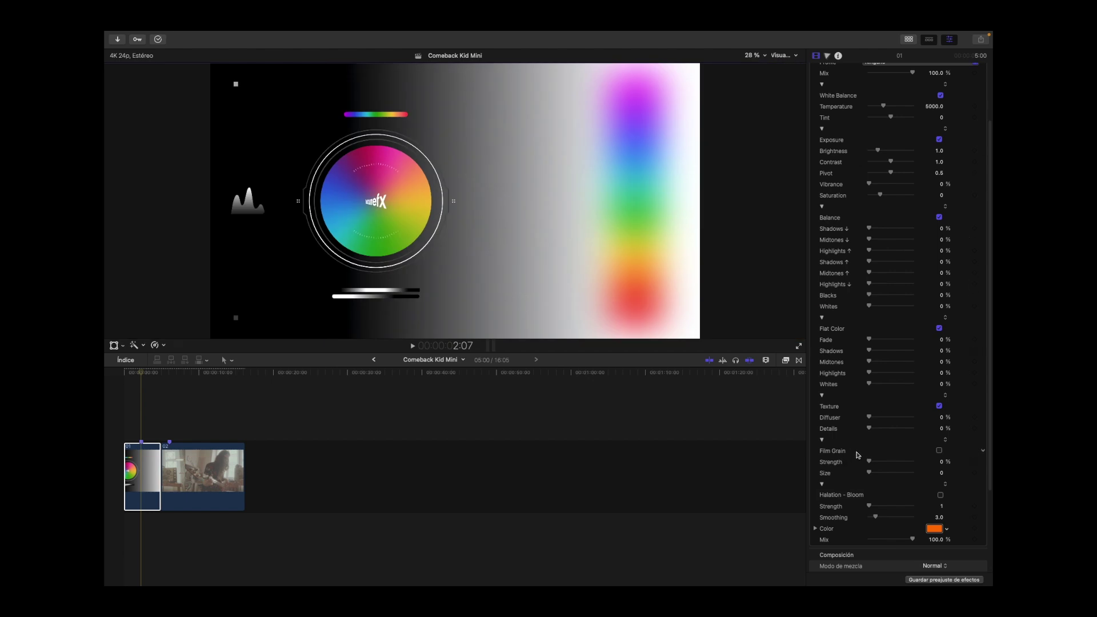
left_click(939, 450)
left_click_drag(870, 461, 927, 467)
left_click(750, 57)
left_click(764, 112)
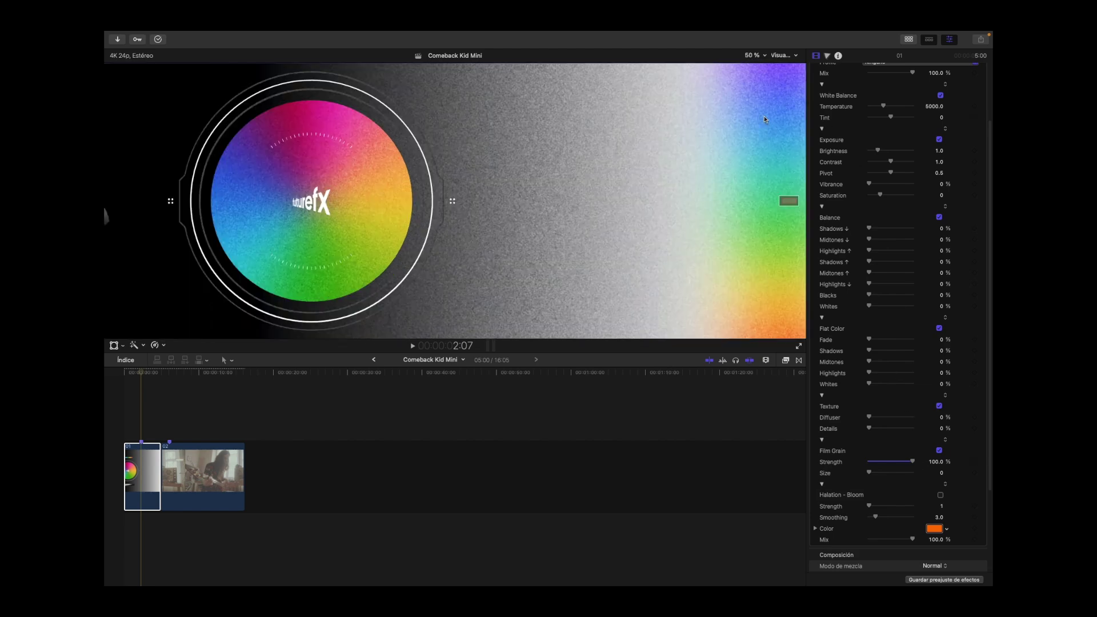
Step: Compare the chart with Film Grain off and on, leaving it on
left_click(939, 450)
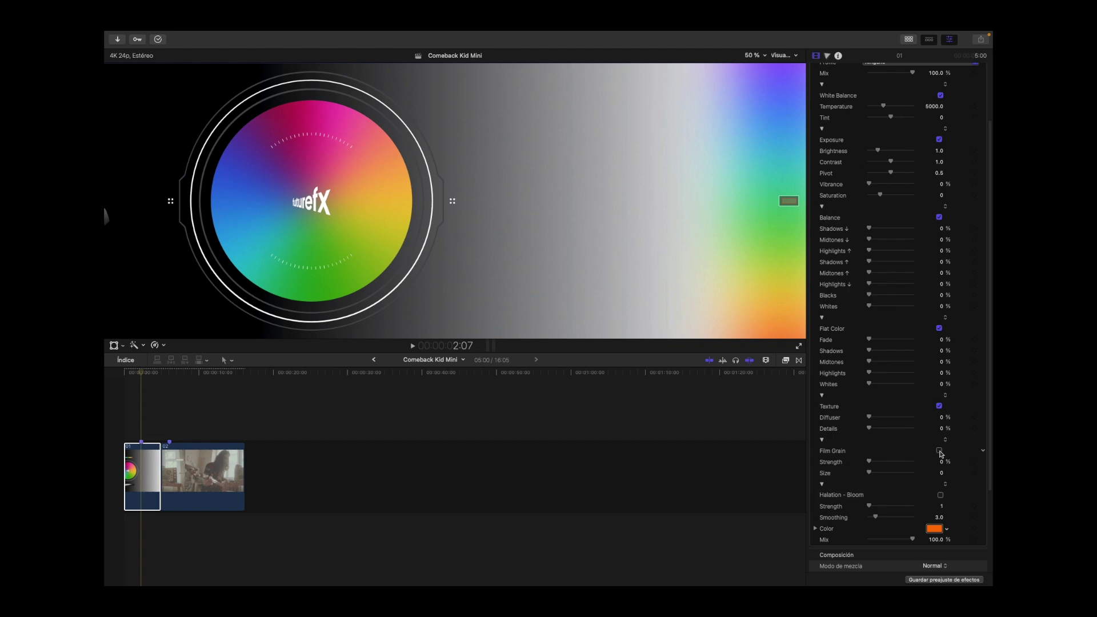
left_click(939, 451)
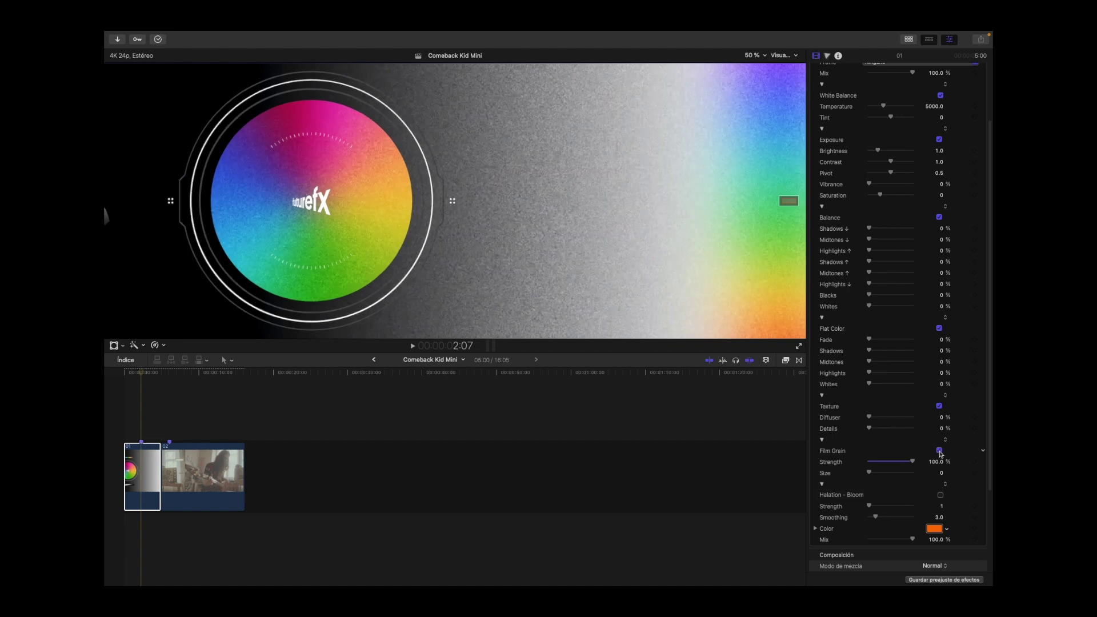
left_click(939, 451)
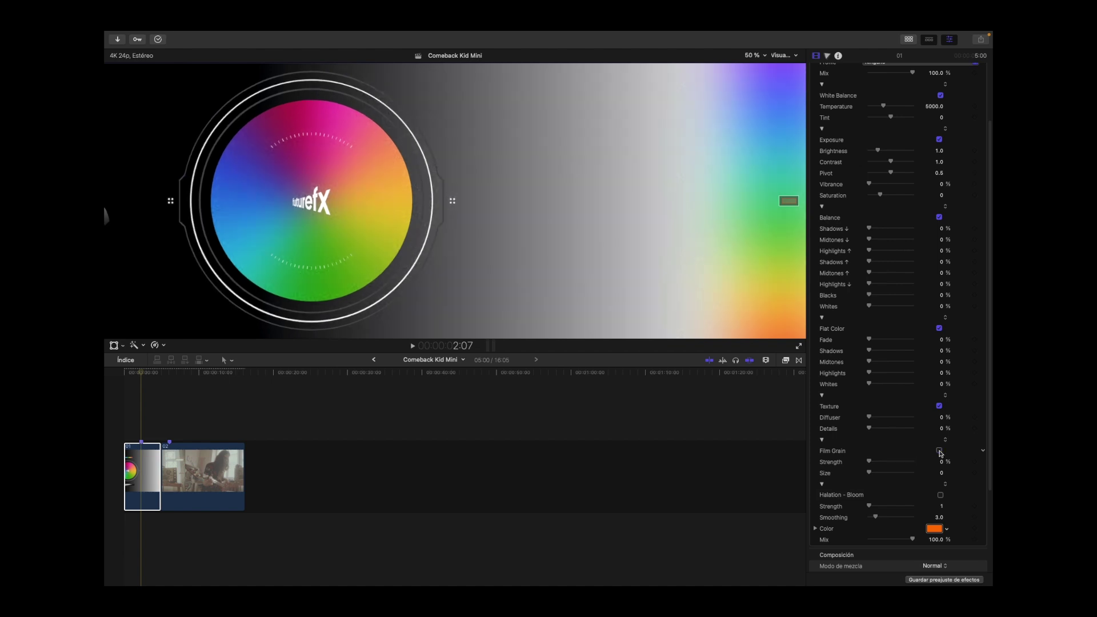
left_click(940, 451)
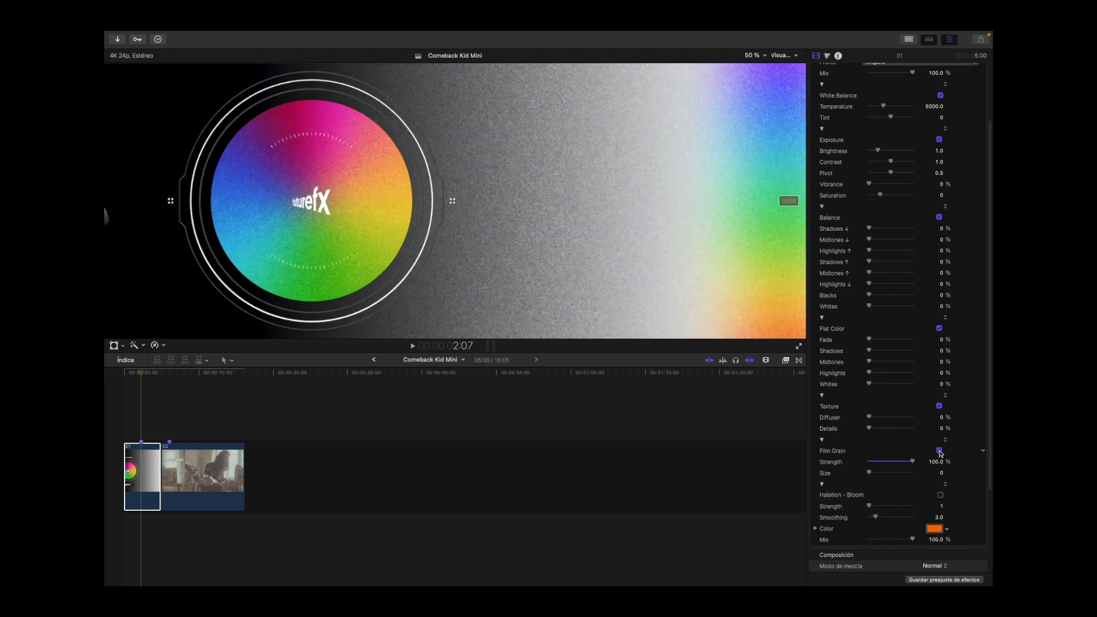
Step: Set the Film Grain Strength to 88.97%, then test its Size at 92.6 and return it to 0
mouse_move(913, 461)
left_mouse_down()
mouse_move(863, 466)
mouse_move(909, 463)
left_mouse_up()
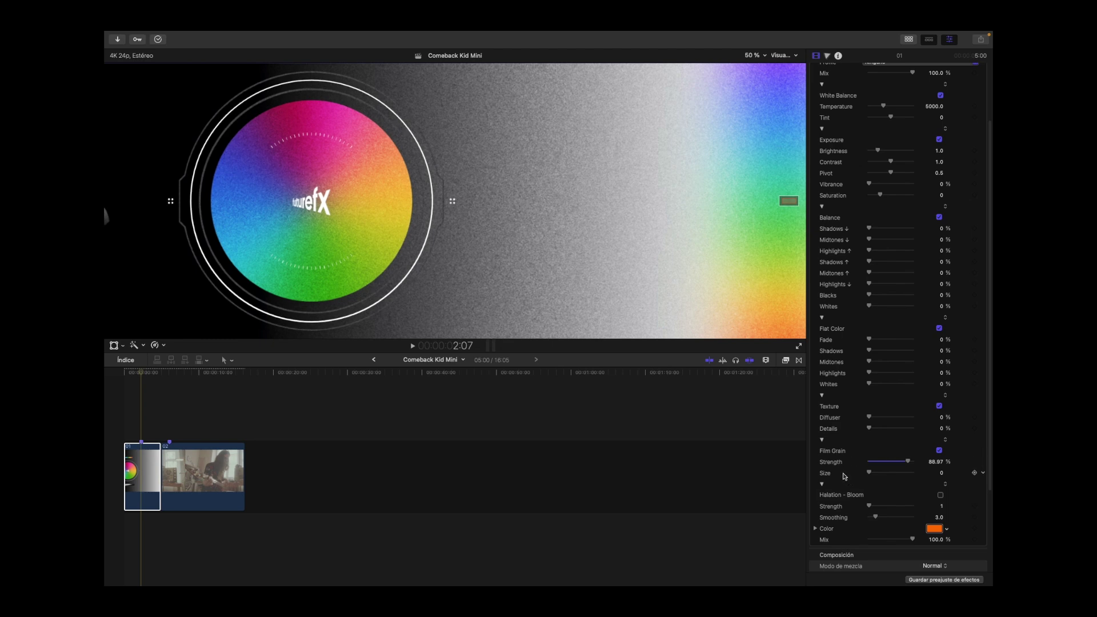
left_click(530, 189)
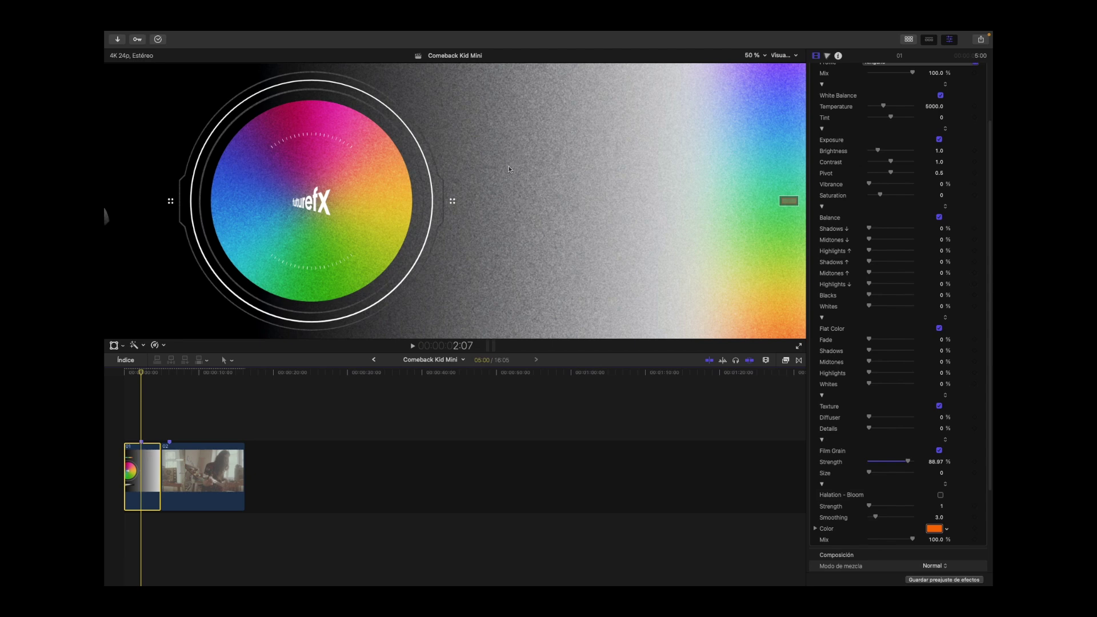
left_click_drag(869, 473, 910, 477)
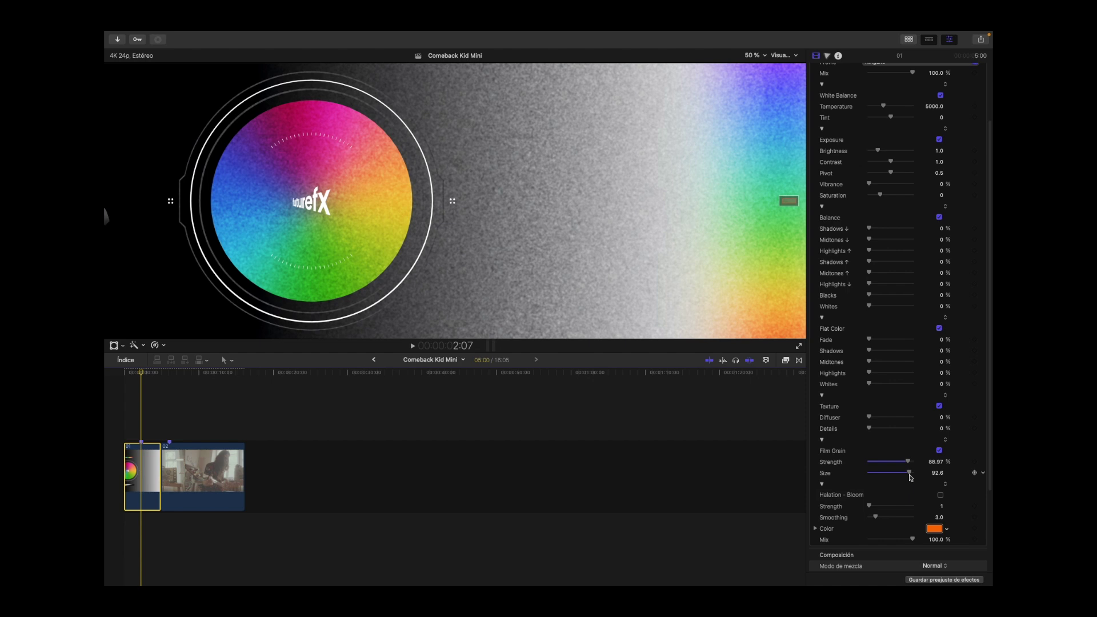
left_click_drag(911, 478, 860, 476)
Step: Fit the whole frame in the viewer, compare Film Grain off and on, and leave it off
left_click(753, 55)
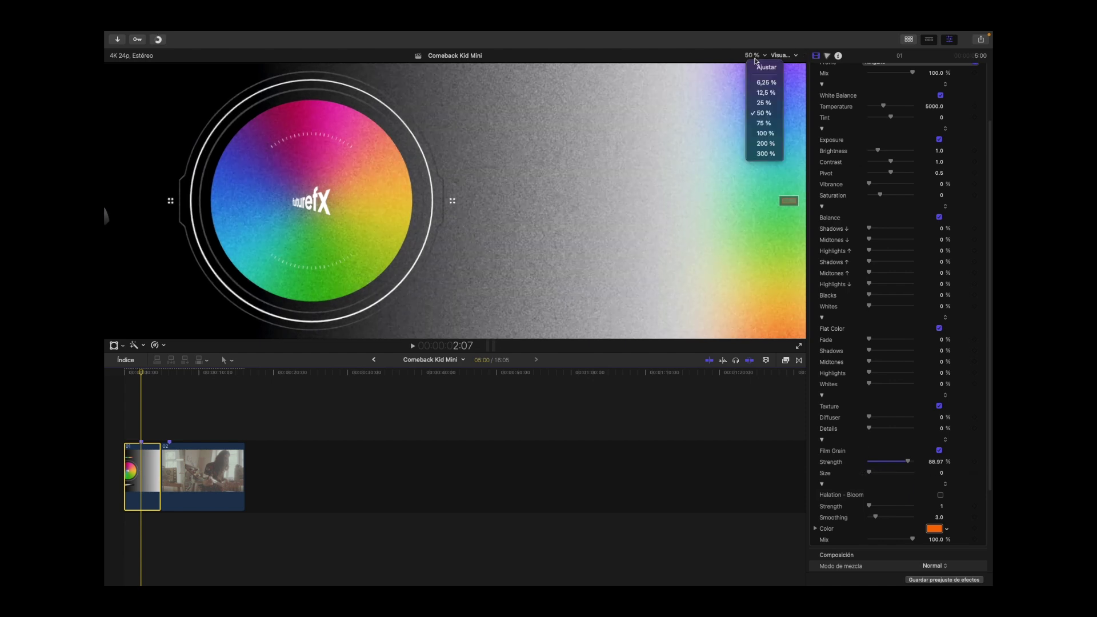
left_click(759, 67)
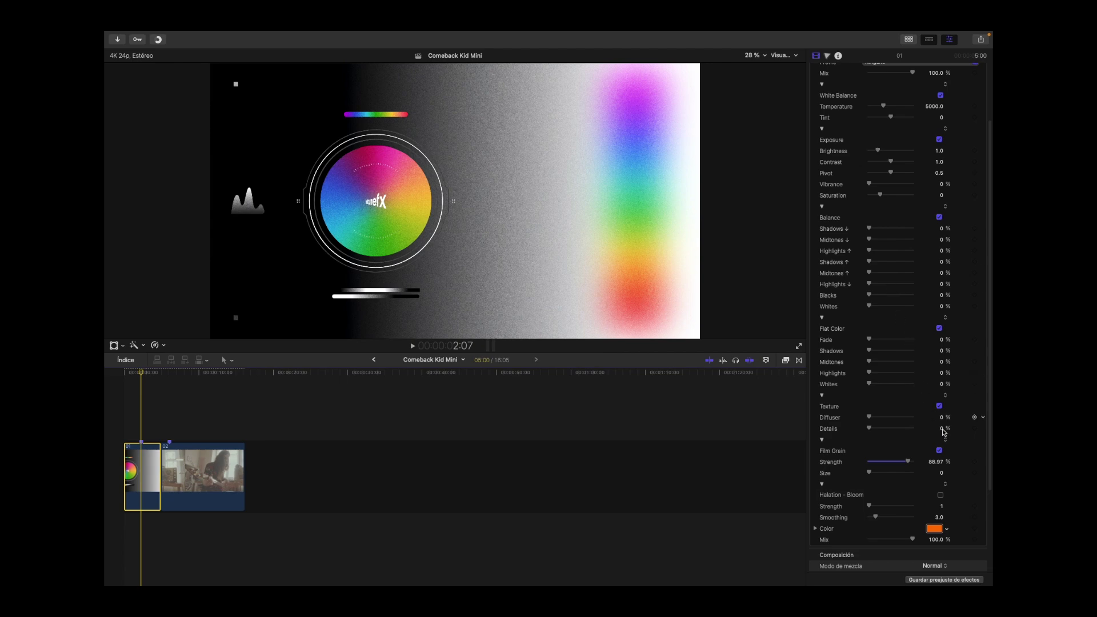
left_click(939, 450)
left_click(939, 451)
left_click(939, 451)
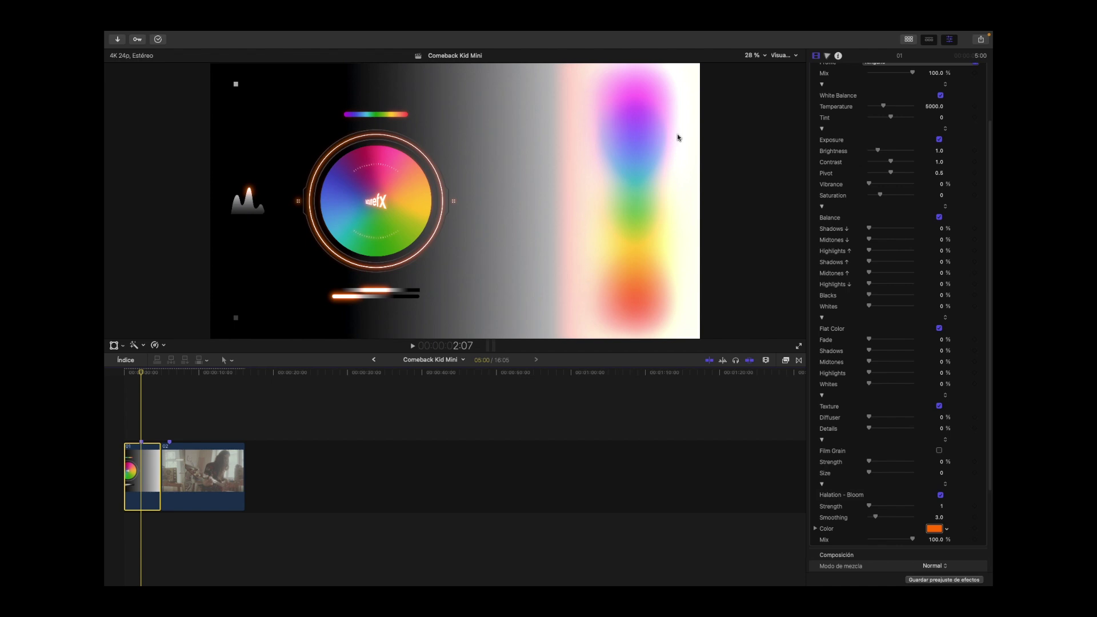
Step: Set the Halation - Bloom Strength to 3 and Smoothing to 20.0, then compare the section off and on
left_click_drag(346, 296, 377, 294)
left_click_drag(870, 506, 879, 508)
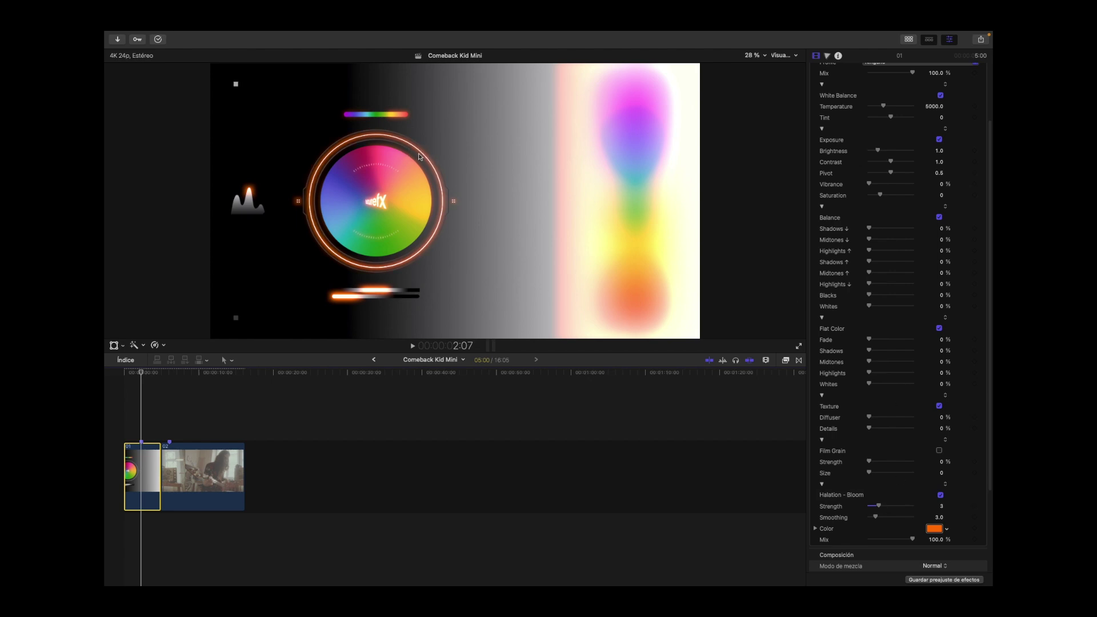
left_click_drag(880, 519, 926, 520)
left_click(940, 496)
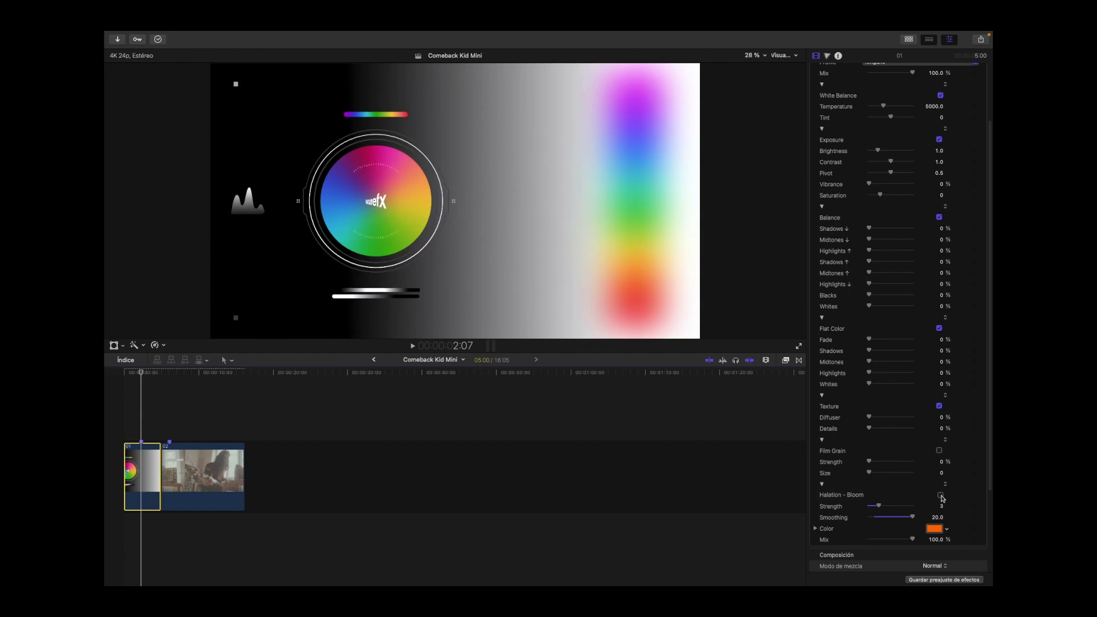
left_click(940, 495)
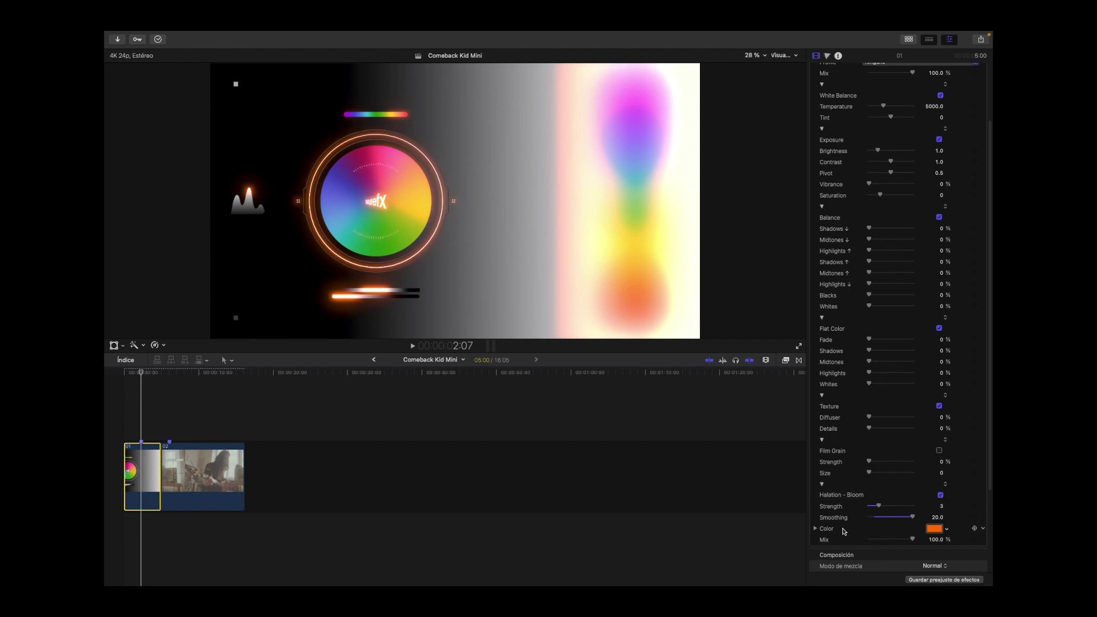
Step: Look at the Halation - Bloom color picker without changing the orange, and try the Mix slider, returning it to 100%
left_click(937, 533)
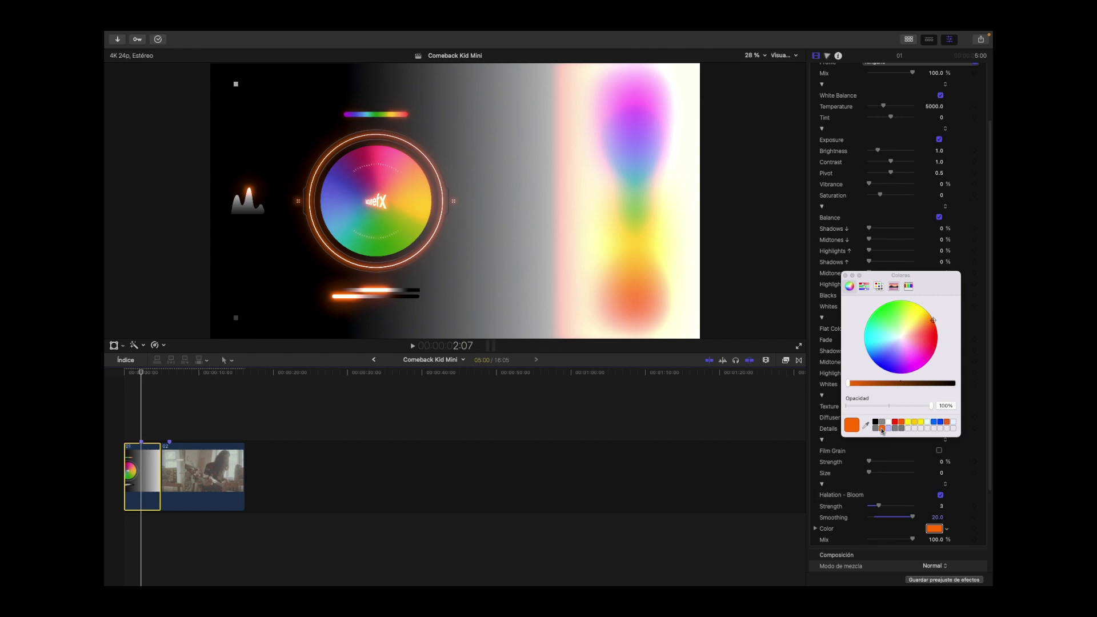
left_click(846, 275)
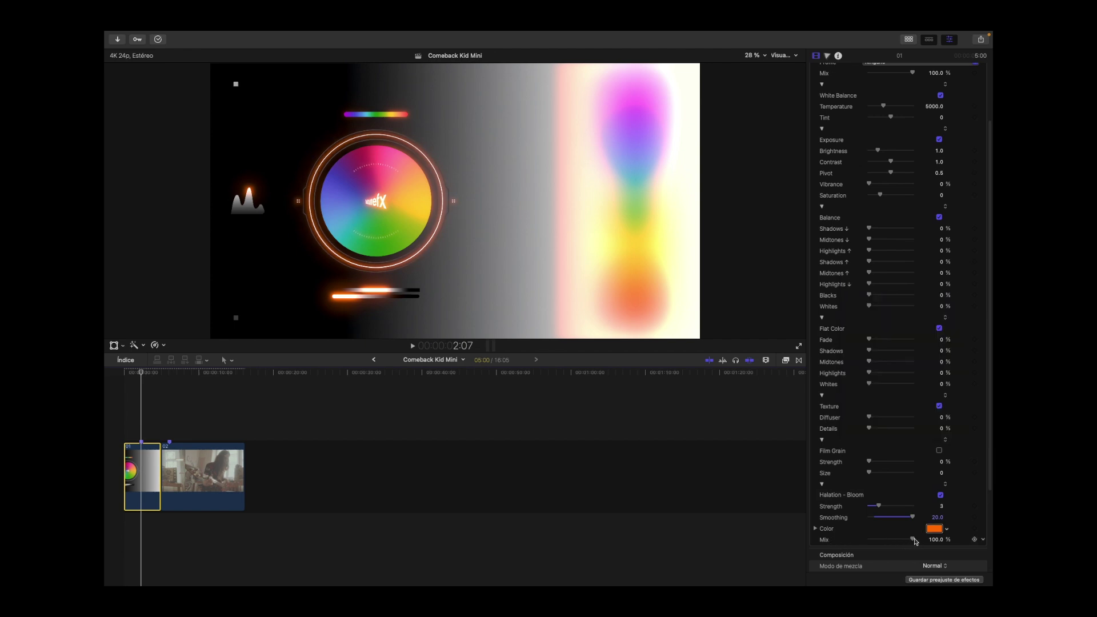
mouse_move(914, 541)
left_mouse_down()
mouse_move(855, 541)
mouse_move(914, 541)
left_mouse_up()
Step: Change the Halation - Bloom color to mid gray after trying white, then compare the section off and on
left_click(935, 528)
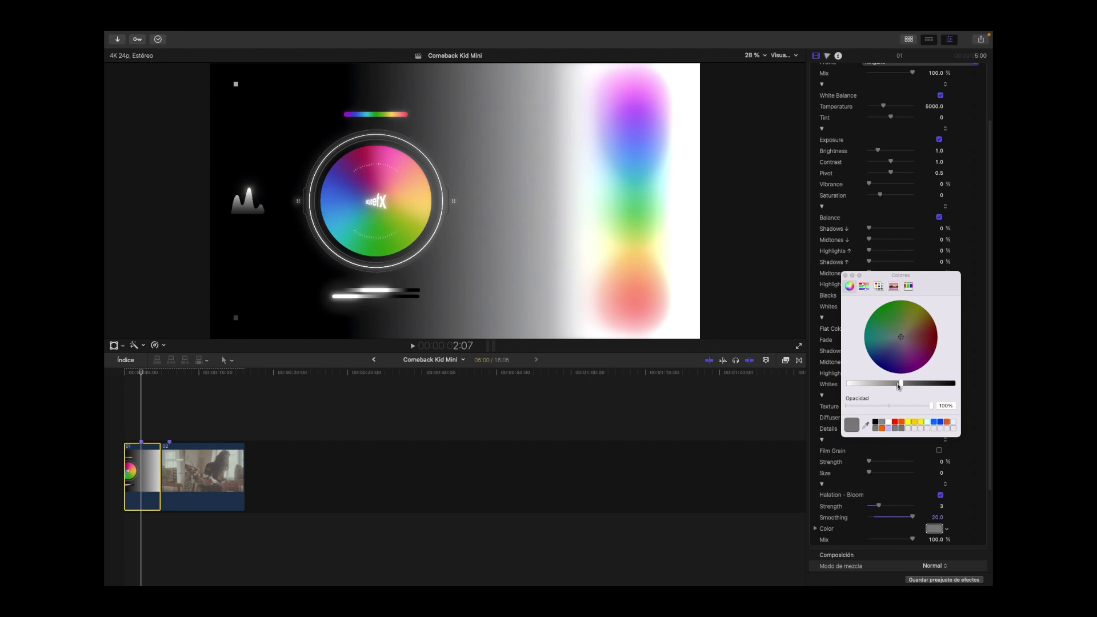
left_click_drag(898, 386, 892, 386)
left_click_drag(863, 386, 845, 385)
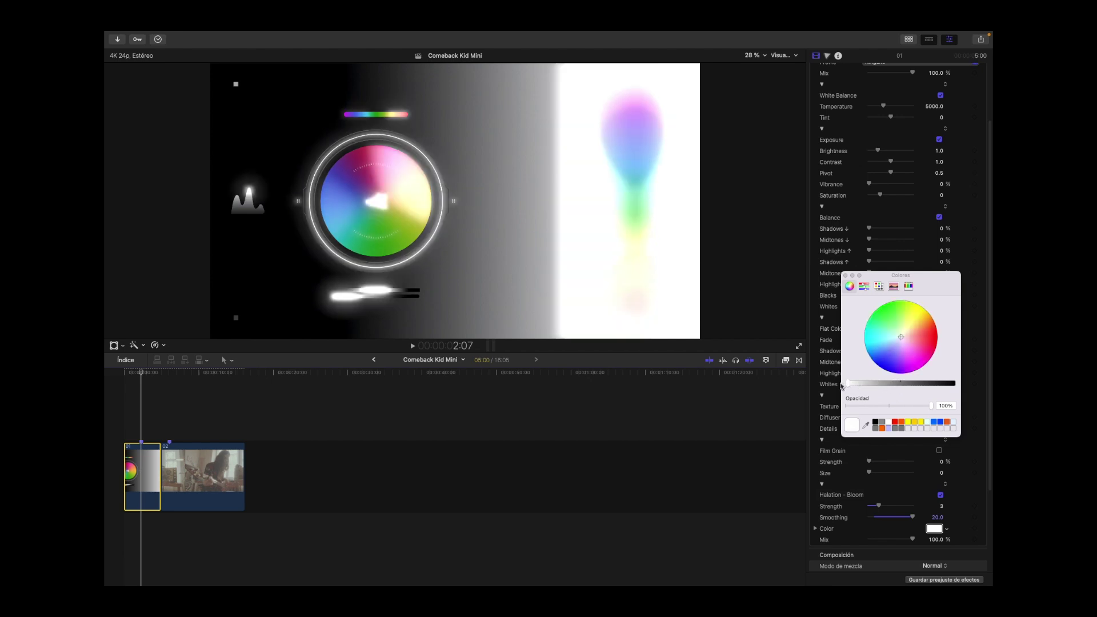
left_click(902, 429)
left_click(846, 276)
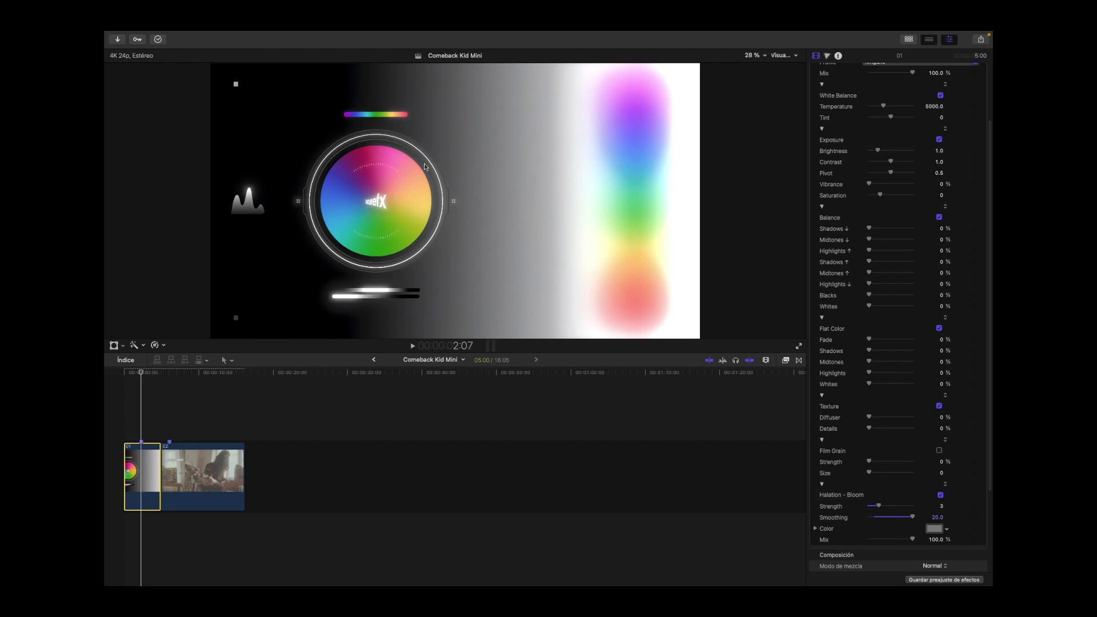
left_click(940, 496)
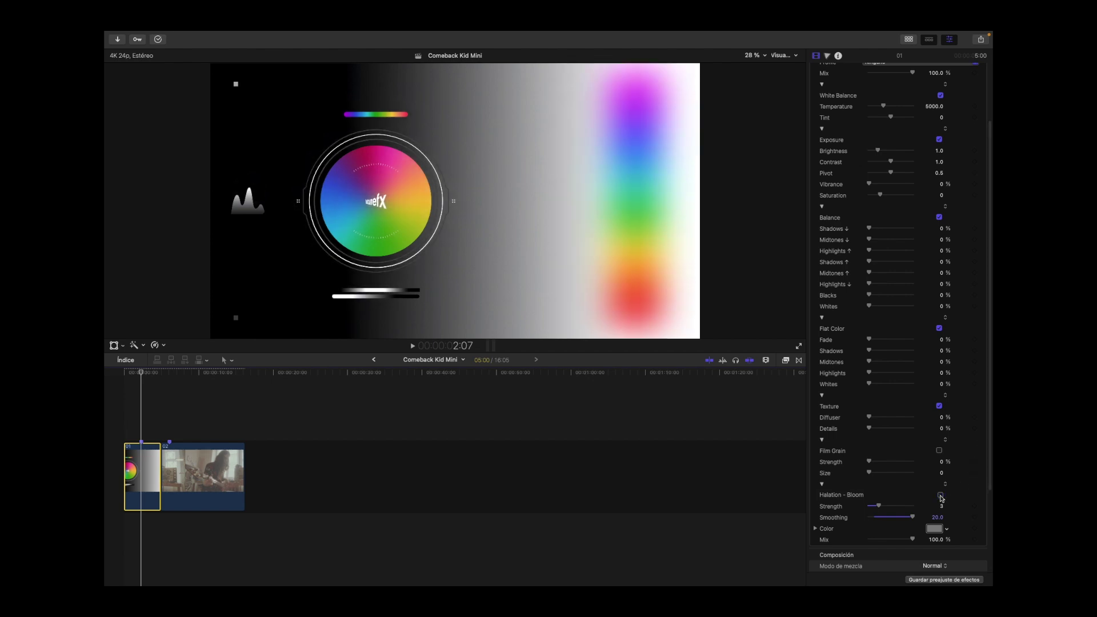
left_click(940, 495)
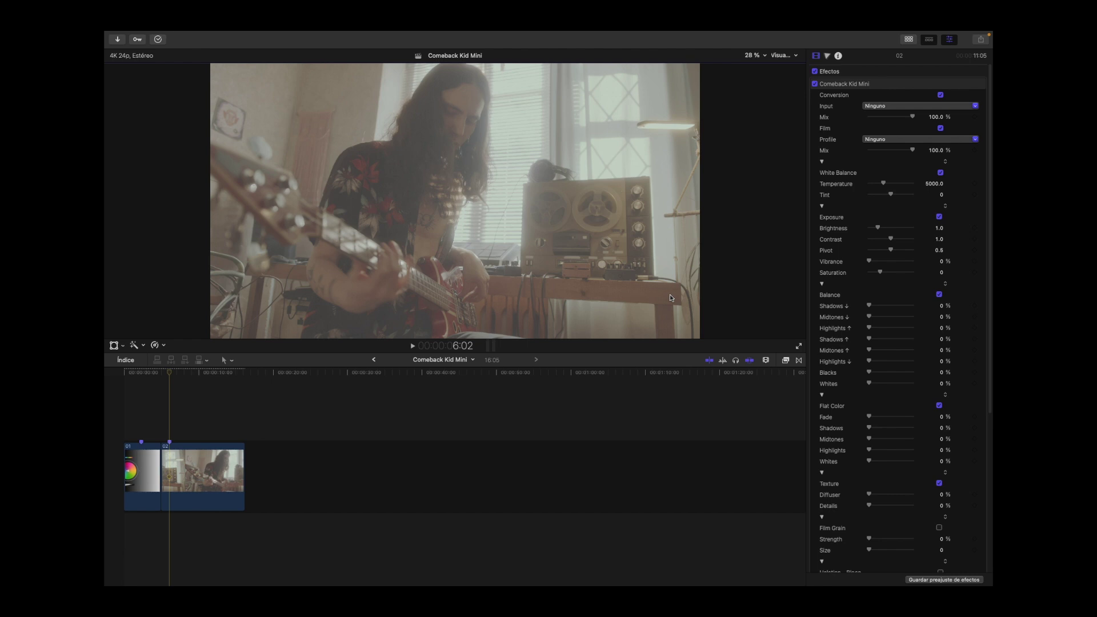
Step: Set clip 02's Conversion Input to Arri Log-C to Rec.709 and compare the conversion off and on
left_click(890, 107)
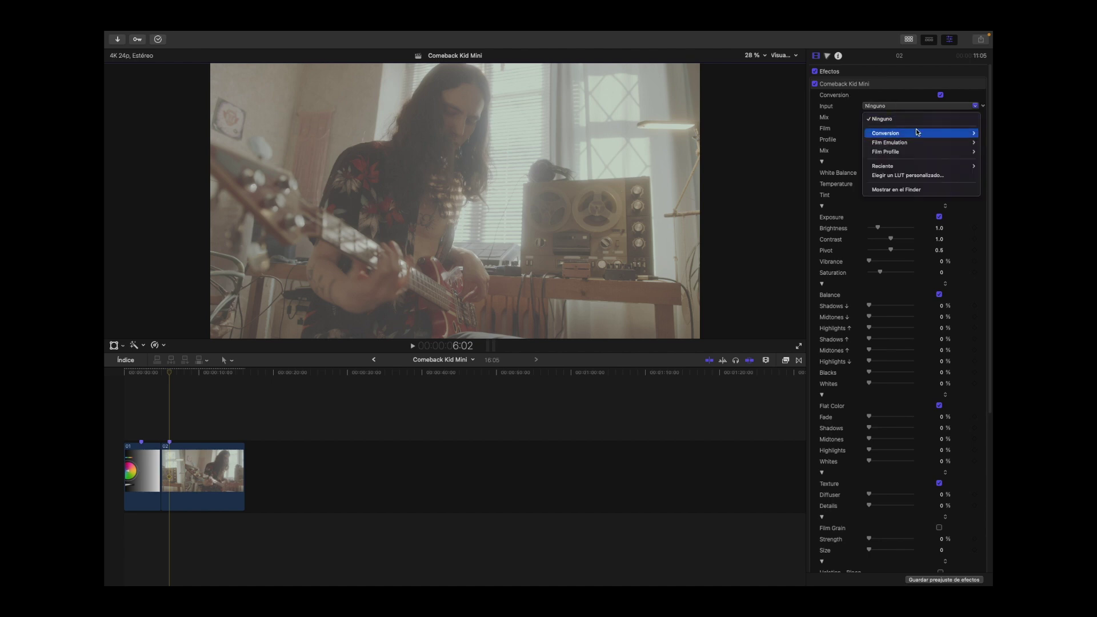
mouse_move(918, 135)
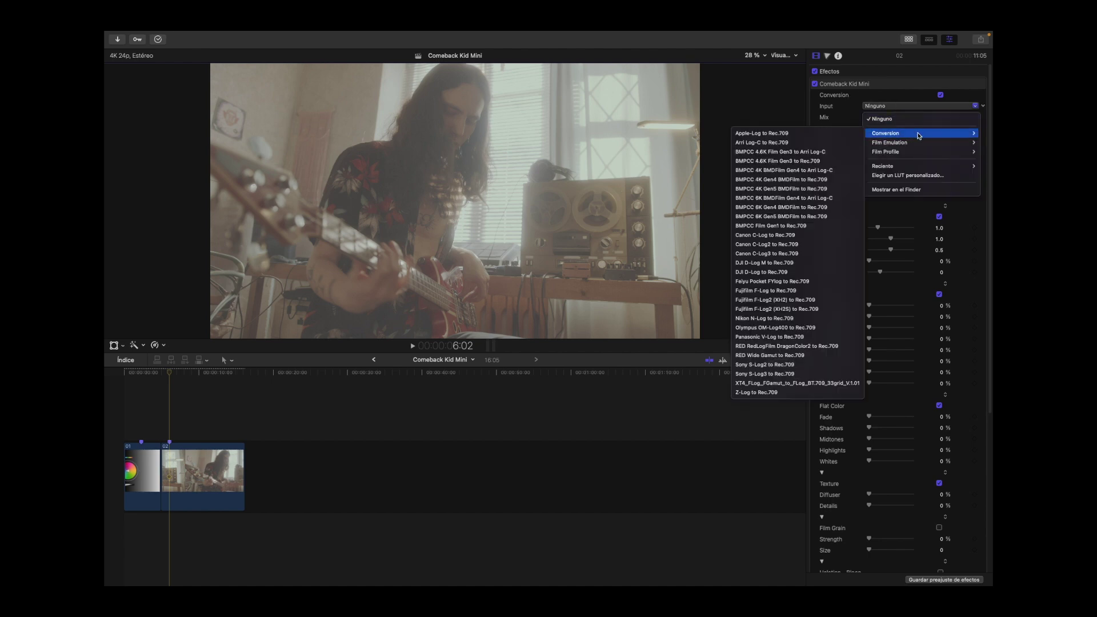
left_click(805, 143)
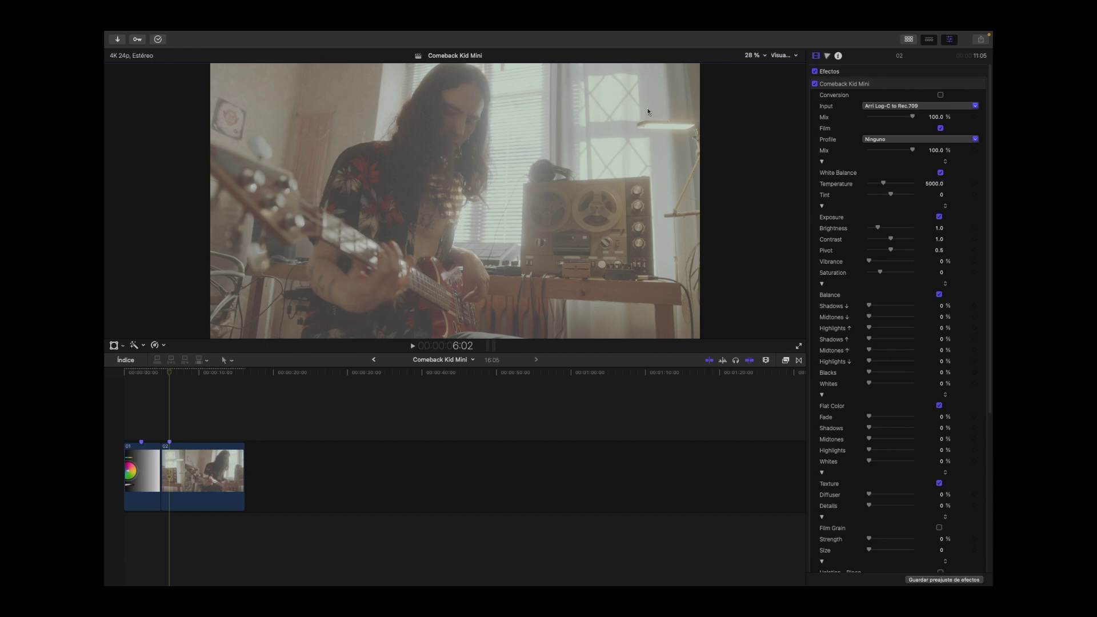
left_click(940, 95)
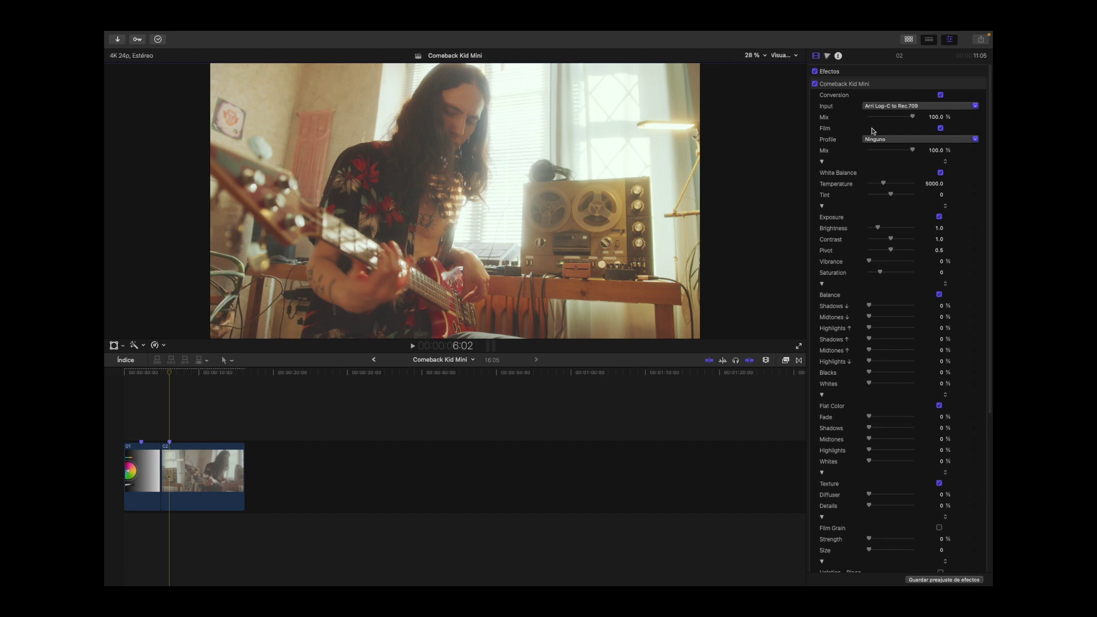
Step: Set the Film Profile to the Fujifilm 3513DI D55 film emulation and compare Film off and on
left_click(901, 139)
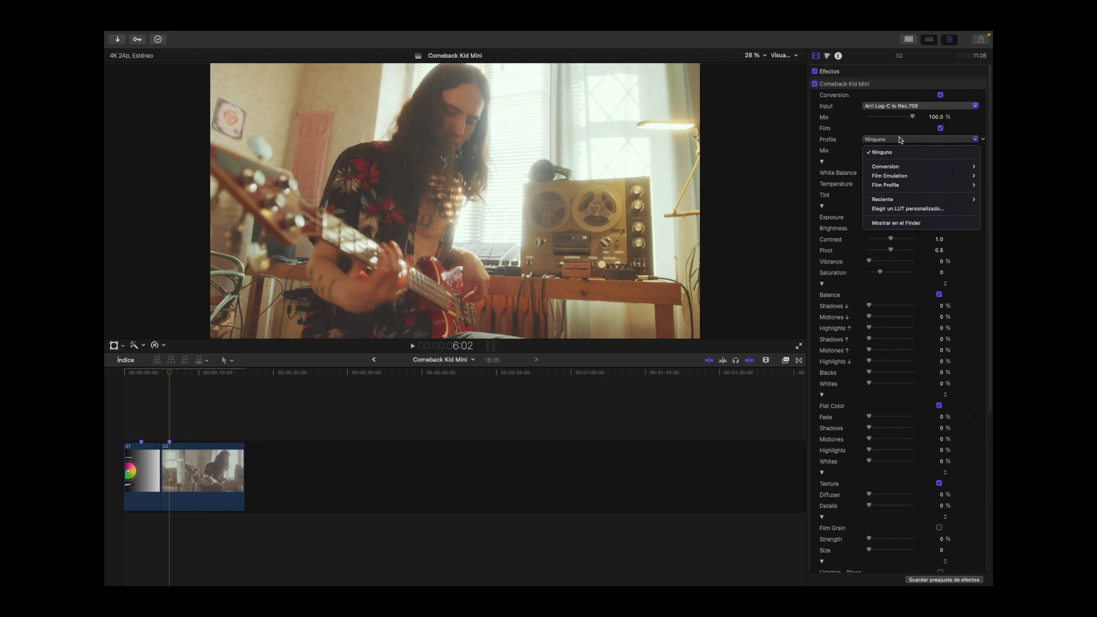
mouse_move(931, 179)
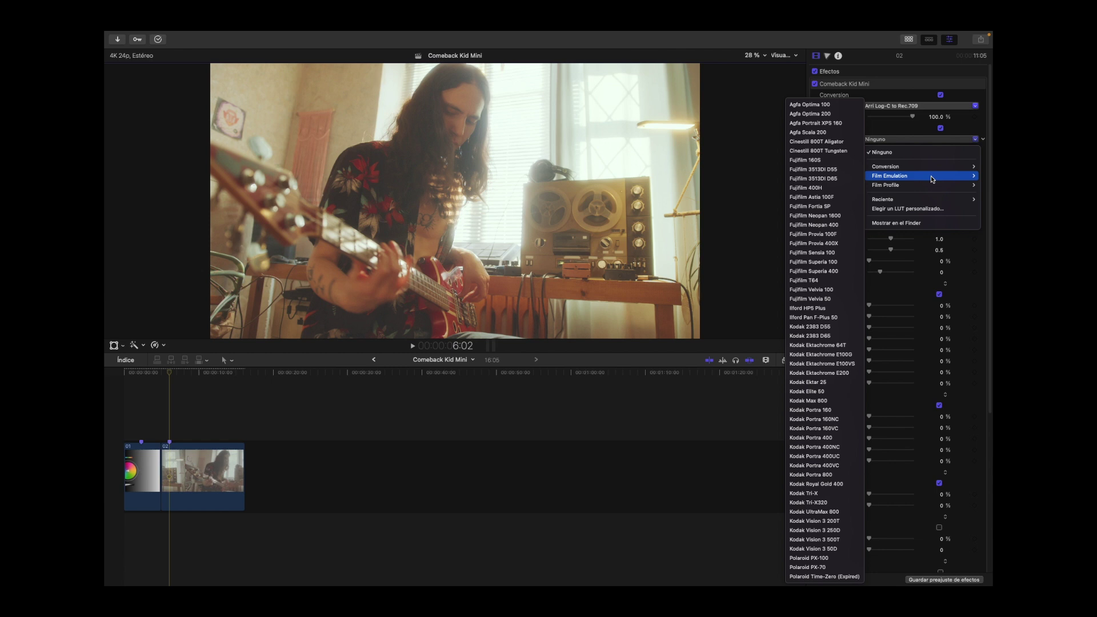
left_click(849, 172)
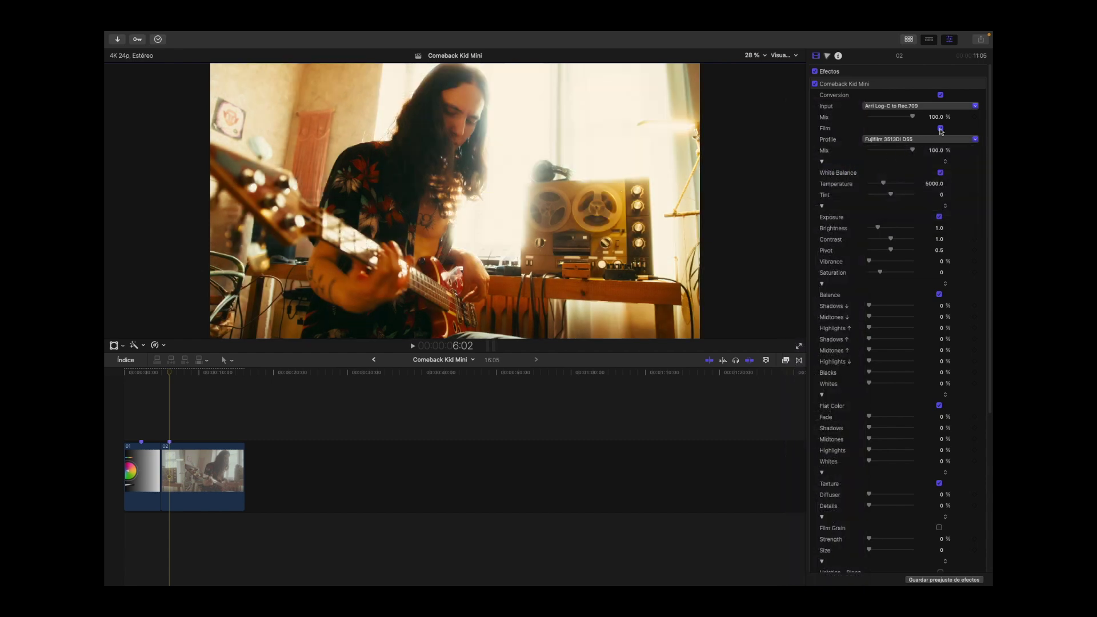
left_click(940, 128)
left_click(940, 128)
Step: Set the White Balance Temperature to 5777, the Exposure Contrast to 0.89 and the Pivot to 0.41
left_click_drag(883, 183, 889, 183)
scroll(942, 175, "down", 3)
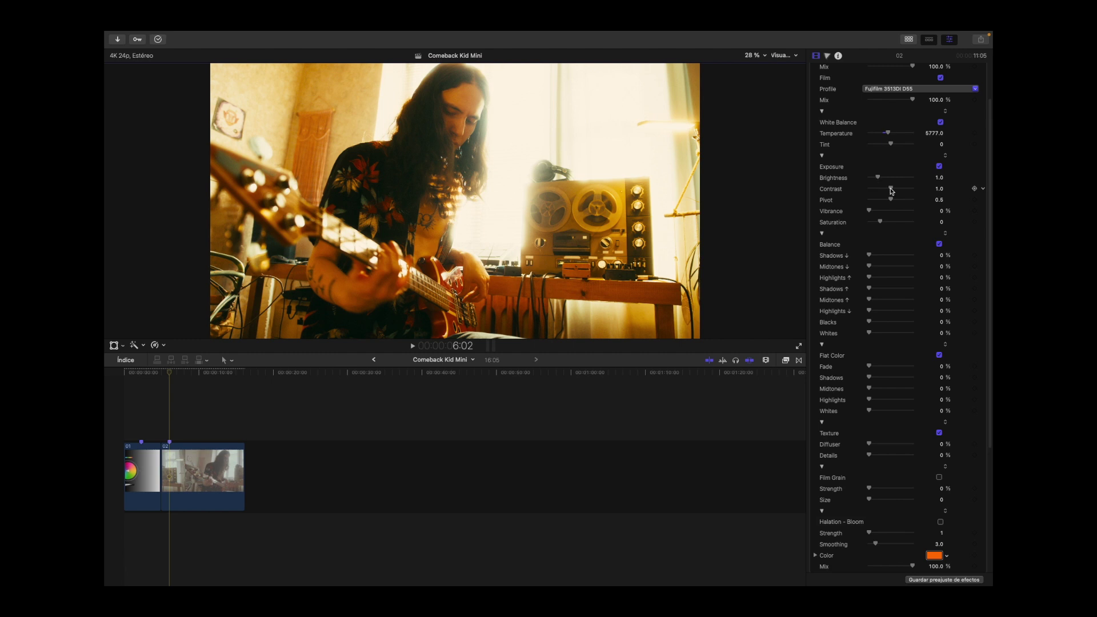
left_click_drag(891, 191, 889, 192)
left_click_drag(891, 199, 889, 202)
Step: Compare the guitarist clip with Exposure off and on, leaving it on
left_click(939, 166)
left_click(939, 166)
left_click(939, 166)
left_click(939, 167)
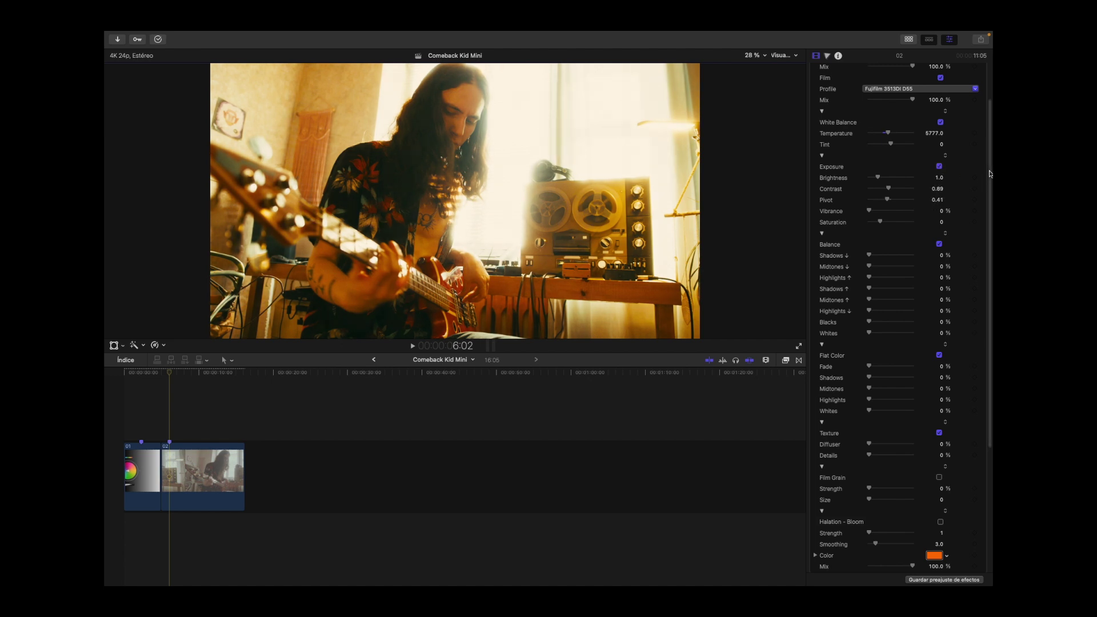
Step: Set Balance Shadows ↓ to about 10.35%, Midtones ↓ to 16.24% and Highlights ↑ to 9.24%, then compare Balance off and on
scroll(914, 183, "down", 2)
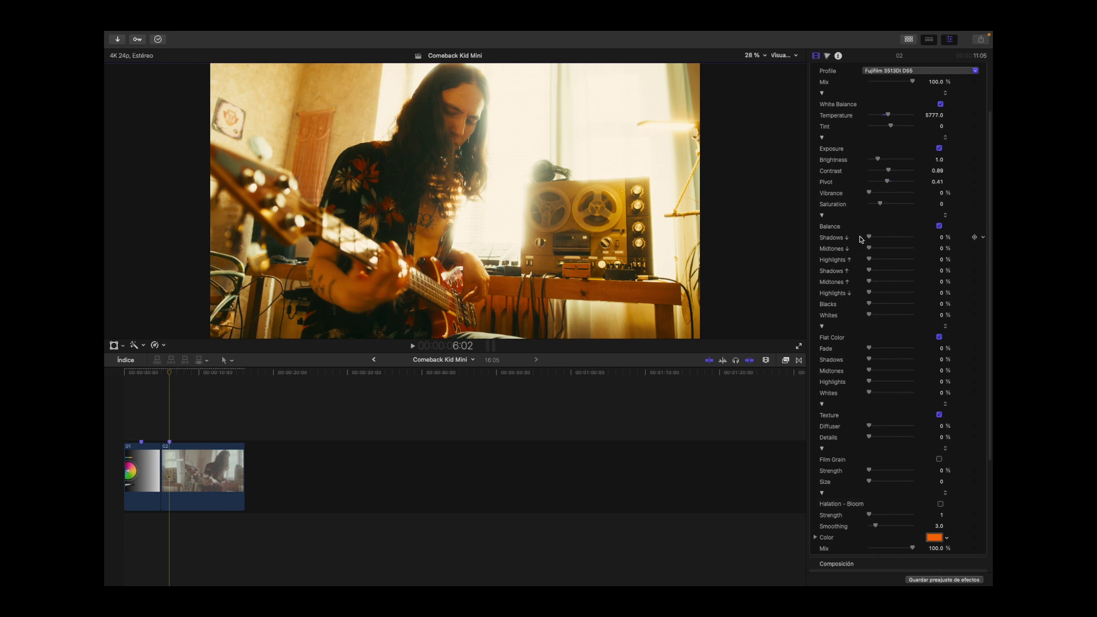
left_click_drag(869, 238, 876, 240)
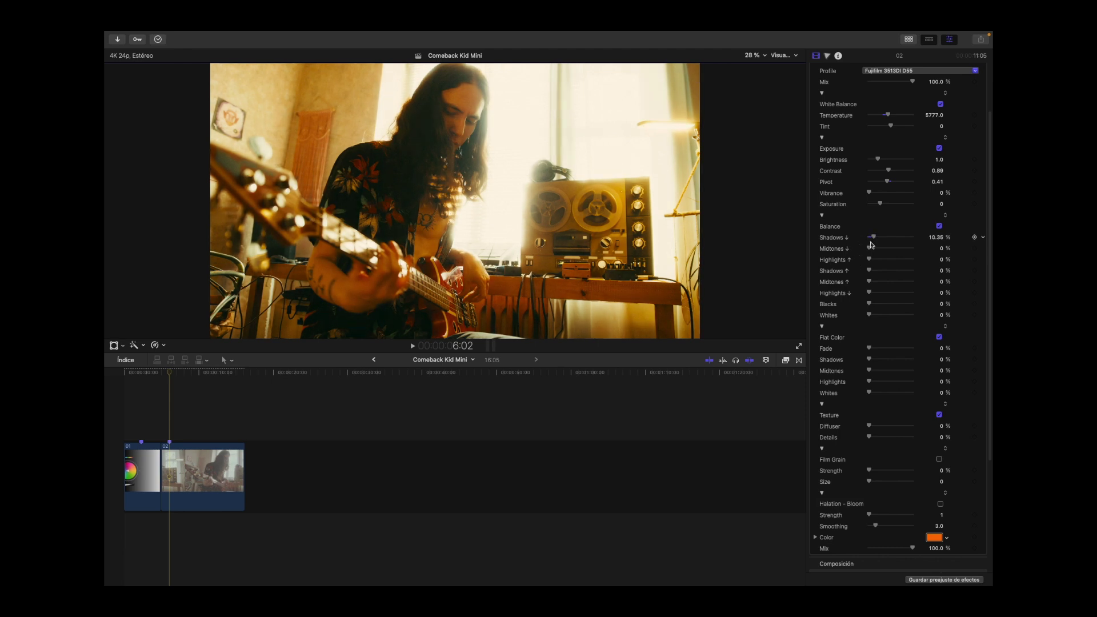
left_click_drag(870, 249, 874, 262)
left_click(939, 226)
left_click(940, 226)
Step: Try the Flat Color Fade with the section off and on, return Fade to 0%, and set Midtones to 42.76%
scroll(964, 231, "down", 3)
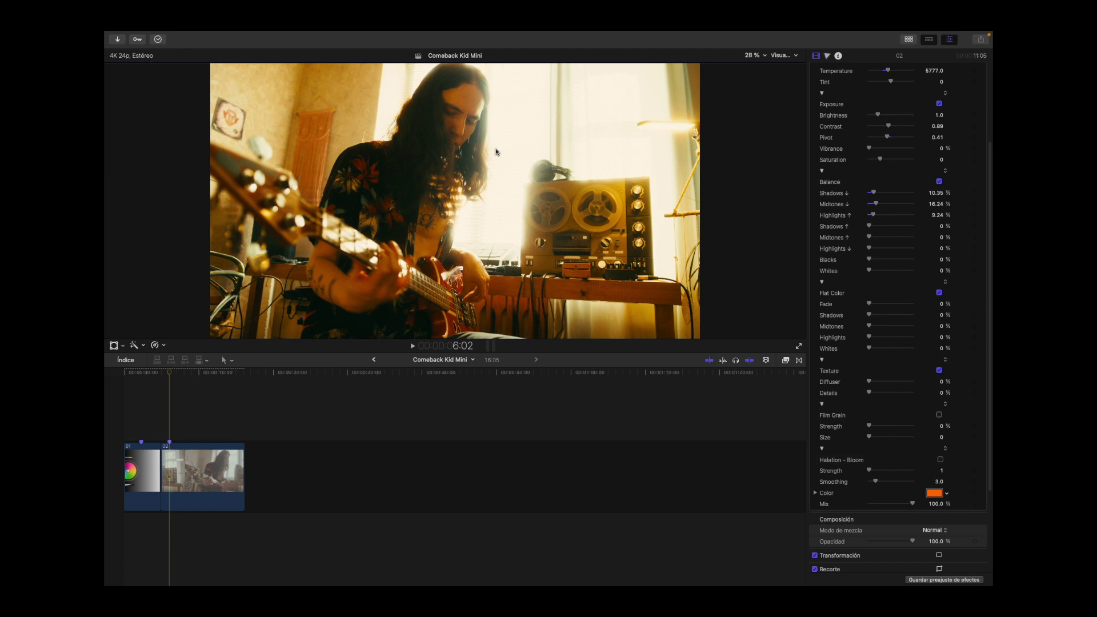
left_click_drag(869, 304, 891, 305)
left_click(940, 294)
left_click(939, 294)
left_click_drag(868, 326, 890, 330)
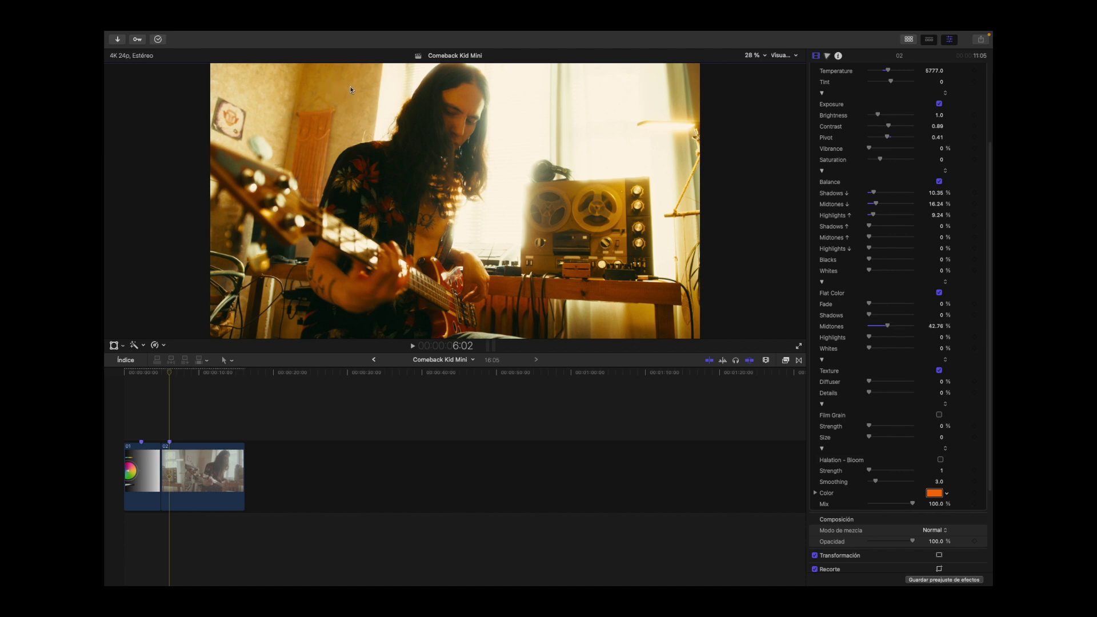
Step: Set the Flat Color Highlights to 37.03% and Whites to 31.37%, comparing the section off and on before and after
left_click(939, 294)
left_click(939, 293)
mouse_move(869, 337)
left_mouse_down()
mouse_move(894, 340)
mouse_move(886, 340)
left_mouse_up()
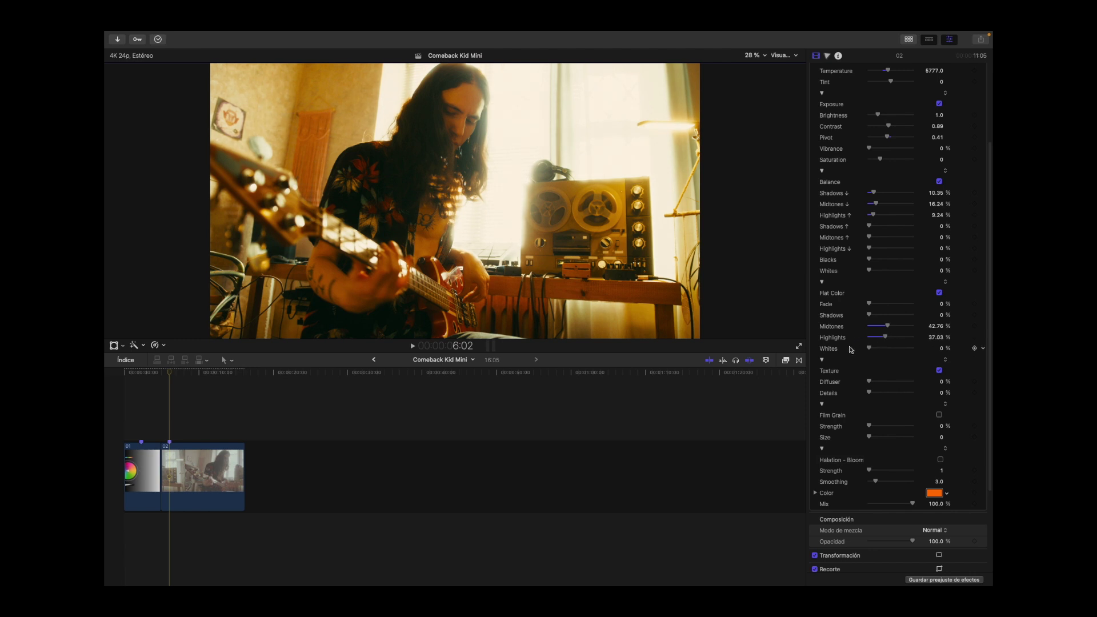
left_click_drag(870, 351, 883, 351)
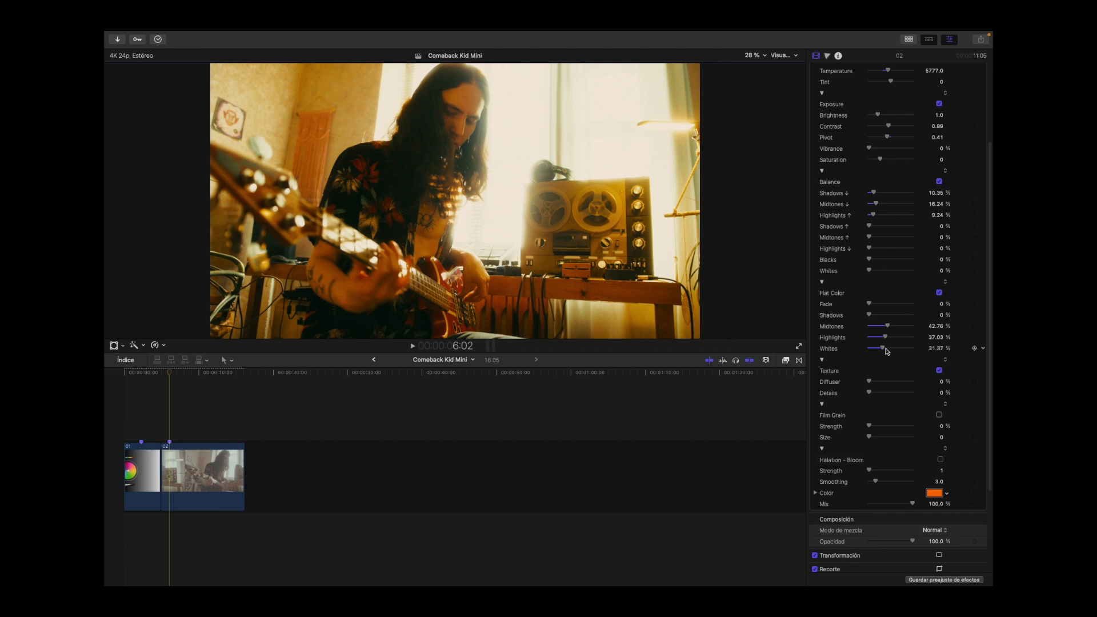
left_click(939, 294)
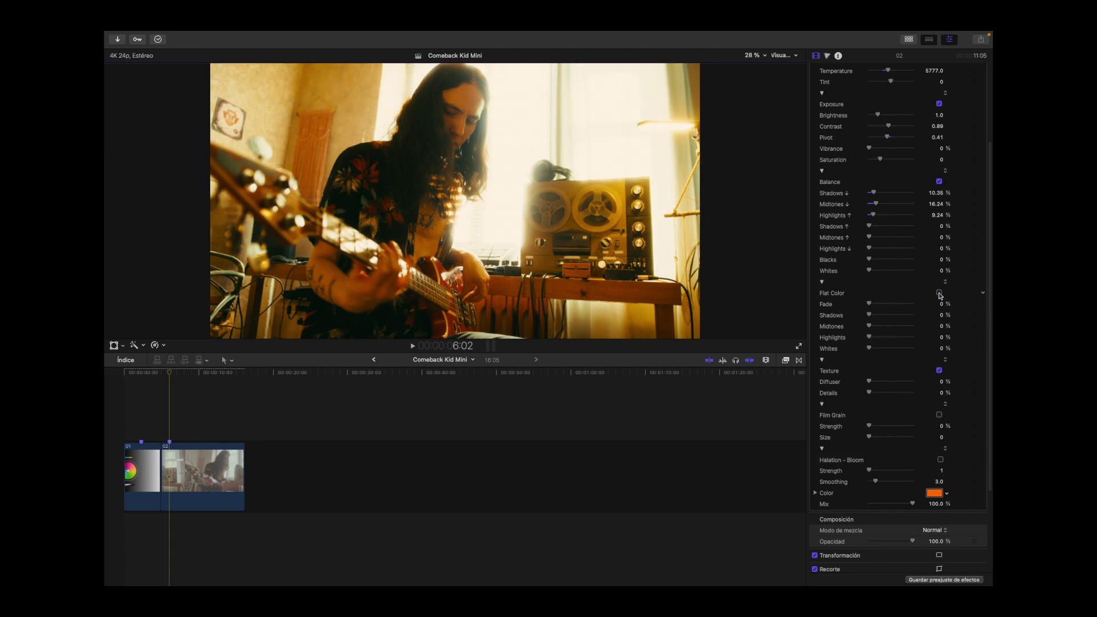
left_click(939, 294)
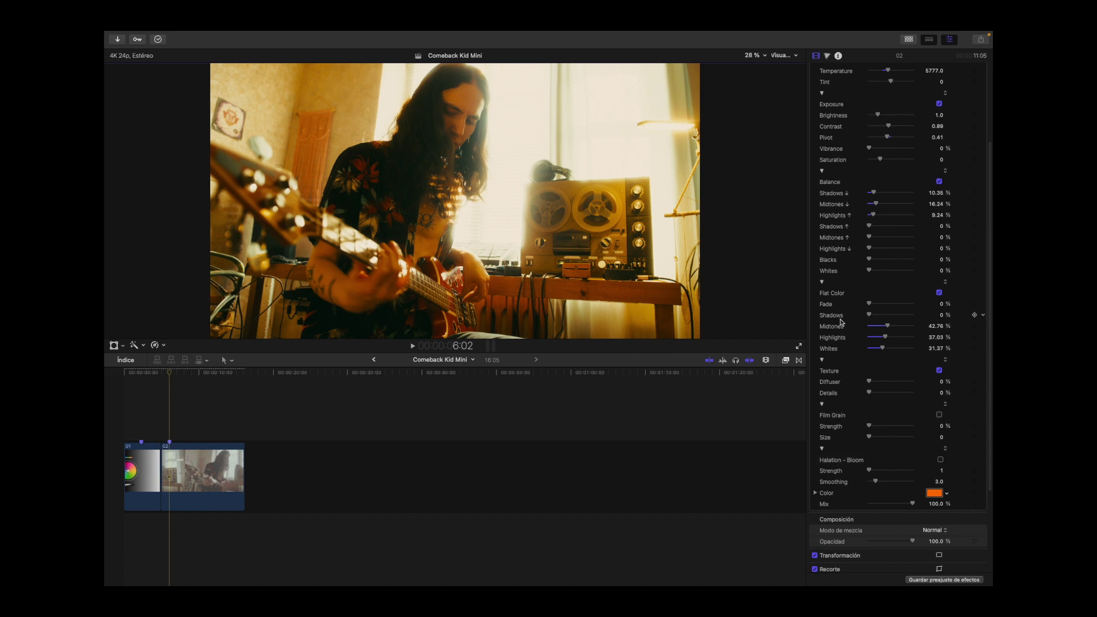
Step: Try Flat Color Shadows at about 45.73%, return it to 0%, and set the Balance Blacks to 15.94%
left_click_drag(869, 314, 892, 318)
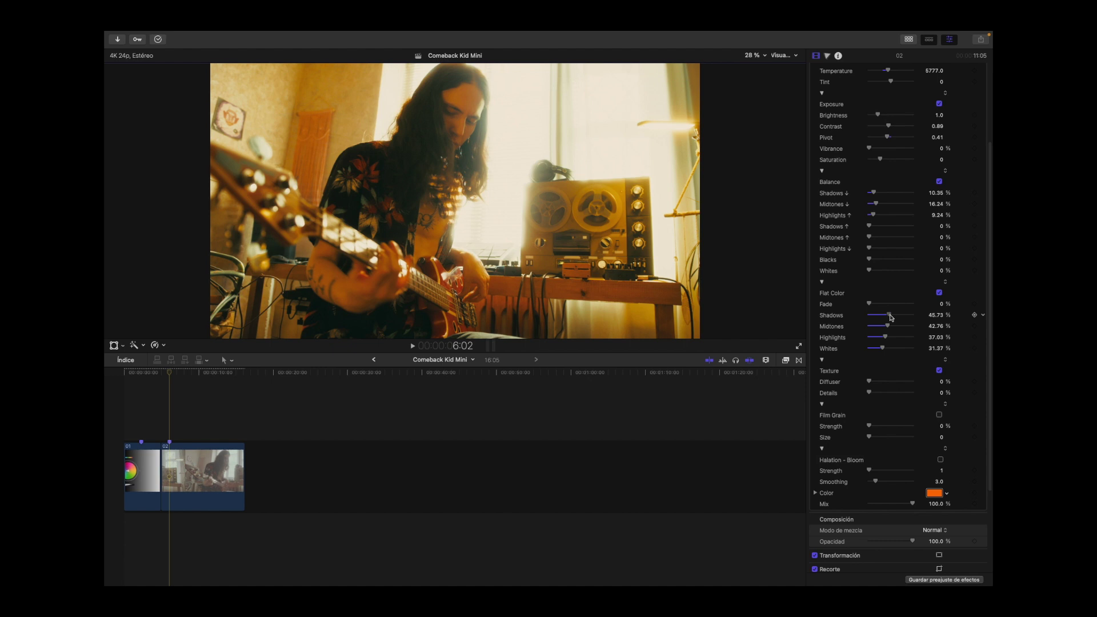
left_click_drag(891, 318, 866, 316)
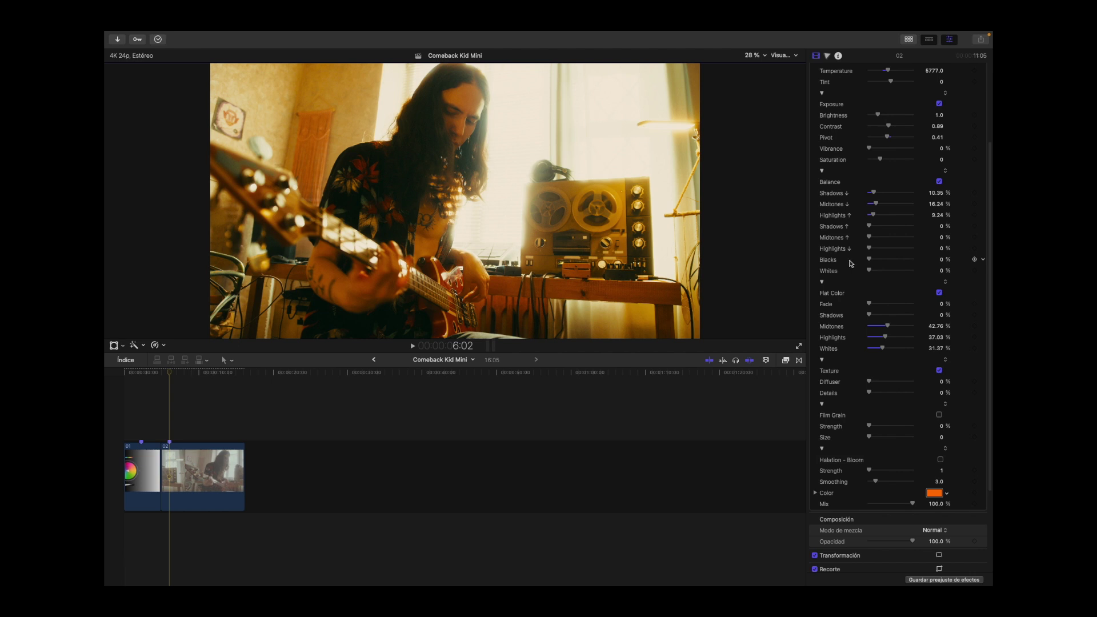
left_click_drag(869, 262, 879, 261)
Step: Try the Texture Diffuser at its maximum, compare the section off and on, and return Diffuser to 0%
scroll(859, 362, "down", 1)
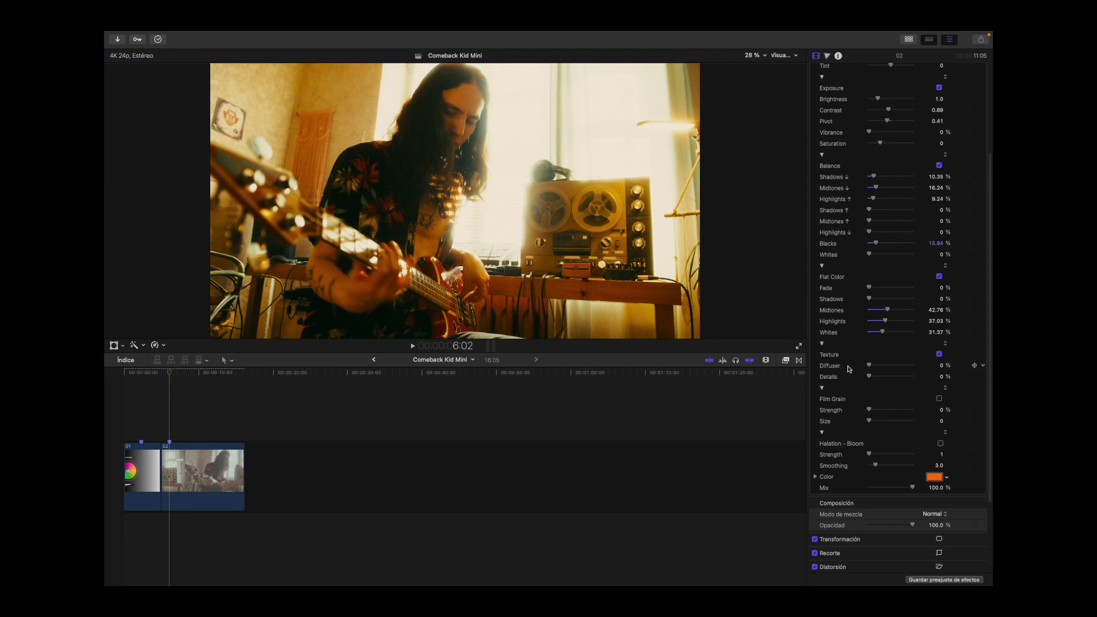
left_click_drag(869, 365, 919, 372)
left_click(939, 355)
left_click(940, 355)
left_click_drag(912, 366, 865, 366)
Step: Try the Texture Details at its maximum, compare the section off and on, and return Details to 0%
left_click_drag(869, 376, 924, 381)
left_click(939, 354)
left_click(940, 354)
left_click_drag(912, 376, 856, 379)
Step: Enable Film Grain, compare it off and on, try a maximum Strength, and settle the Strength at 29.33%
left_click(939, 398)
left_click_drag(869, 410, 884, 411)
left_click(939, 400)
left_click(940, 400)
left_click_drag(885, 411, 920, 411)
left_click_drag(912, 410, 884, 411)
Step: Compare the guitarist clip with the whole Comeback Kid Mini effect off and on, leaving it on
scroll(909, 83, "up", 5)
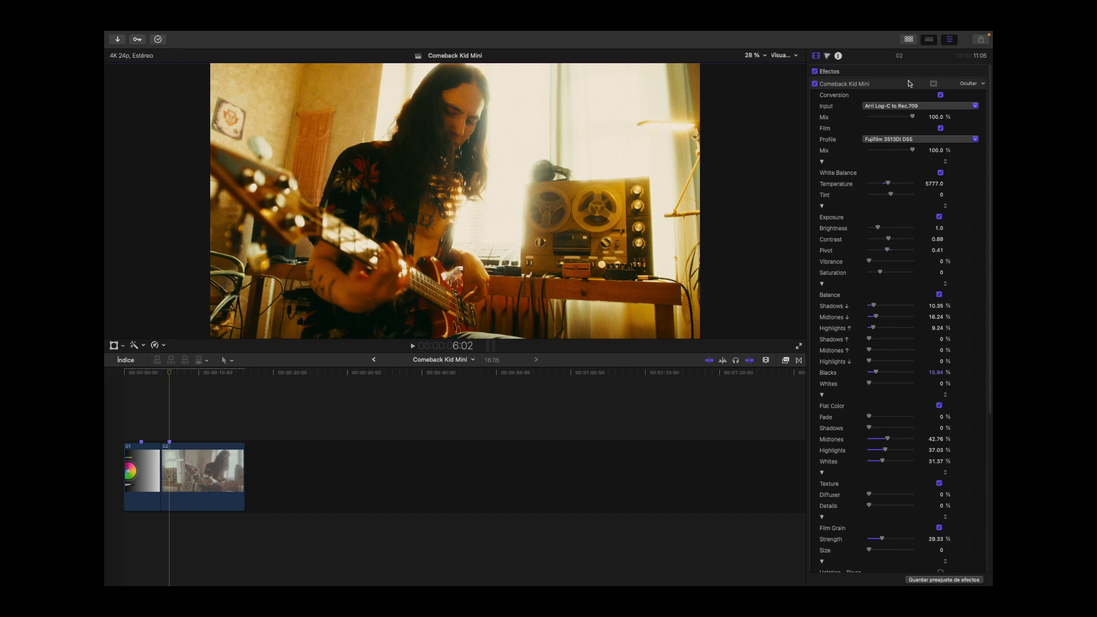
left_click(815, 84)
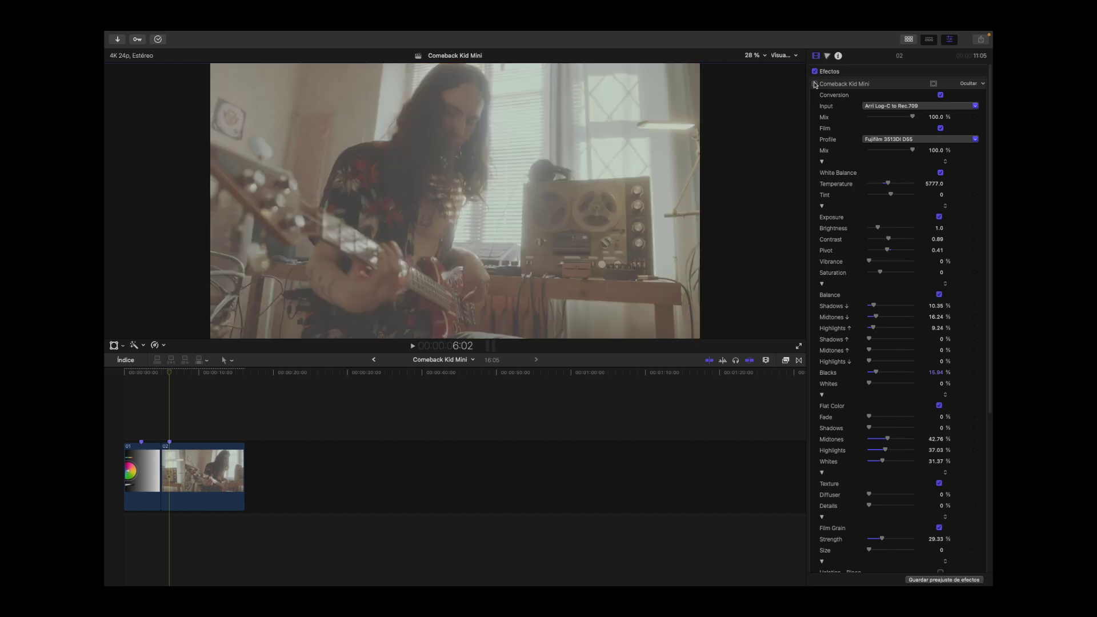
left_click(815, 84)
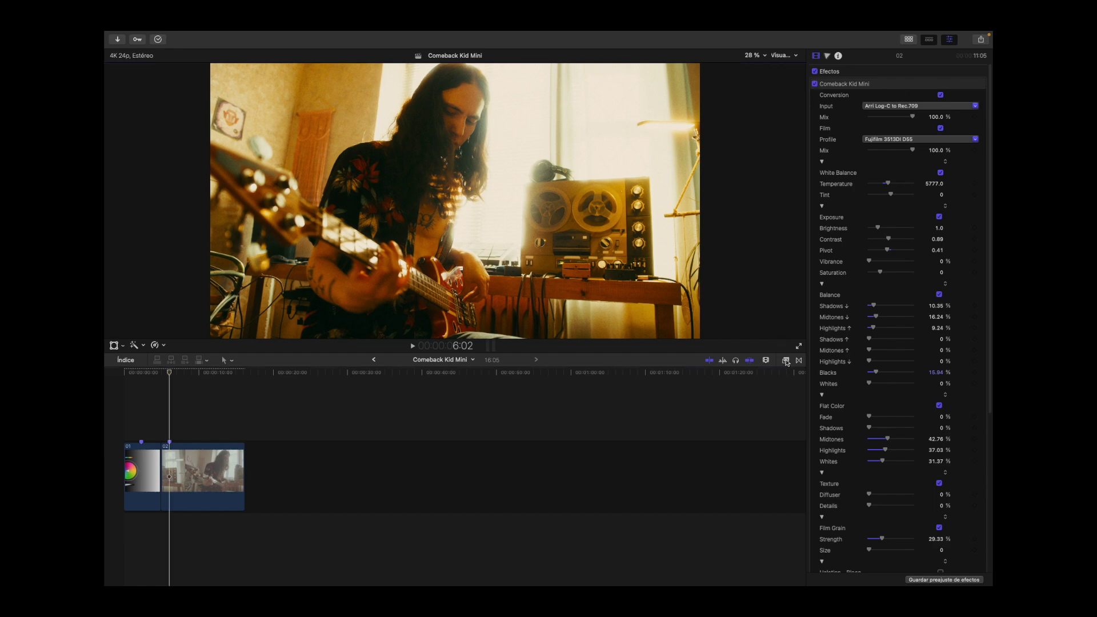
Step: Add the Mix Tones effect from the FutureFx Comeback Kid collection to the guitarist clip, then hide the effects browser
left_click(786, 361)
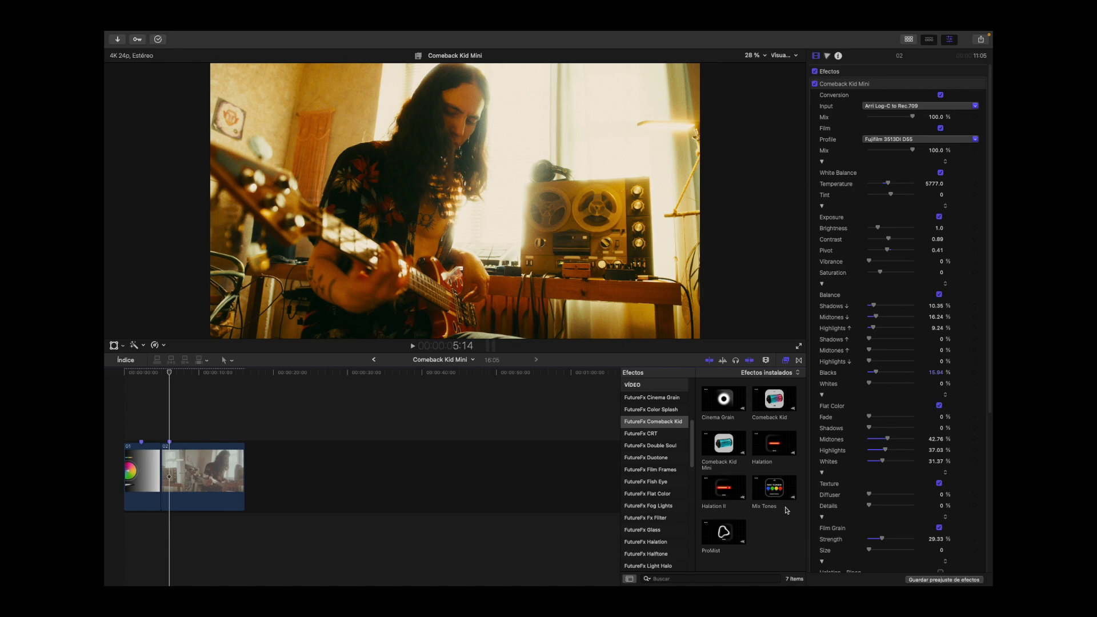
left_click(782, 494)
key("super+5")
Step: Raise Green and Blue slightly in the Mix Tones Highlights and compare that section off and on, leaving it on
left_click_drag(991, 327, 992, 495)
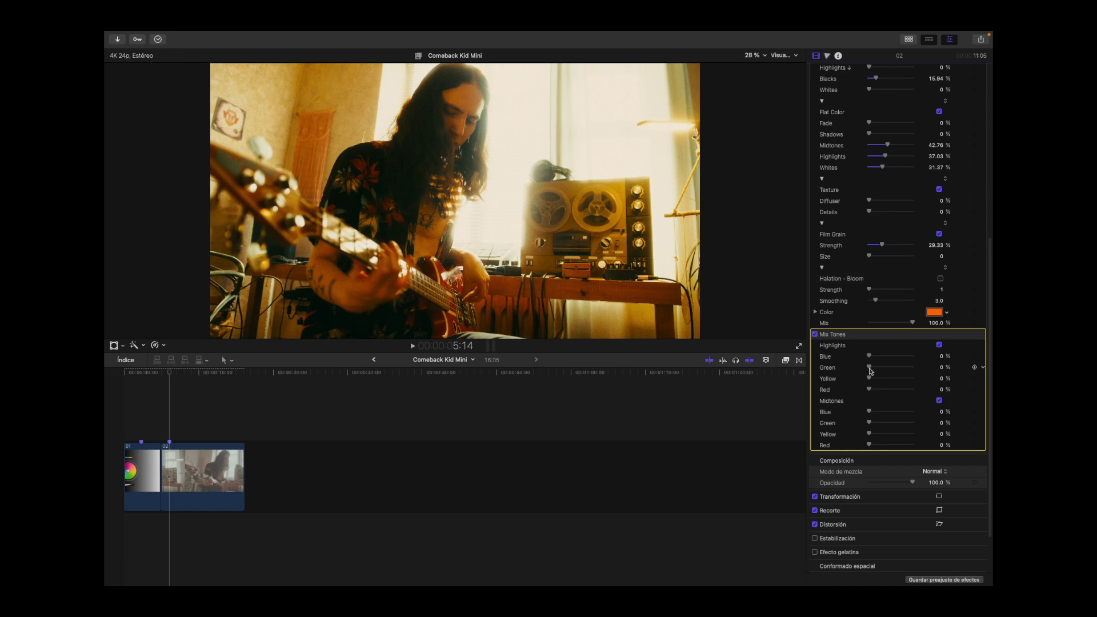
left_click_drag(871, 371, 877, 372)
left_click_drag(869, 357, 872, 358)
left_click(940, 345)
left_click(940, 345)
left_click(939, 345)
left_click(939, 345)
Step: Compare the guitarist clip with all its effects off and on, leaving them on
scroll(939, 347, "up", 10)
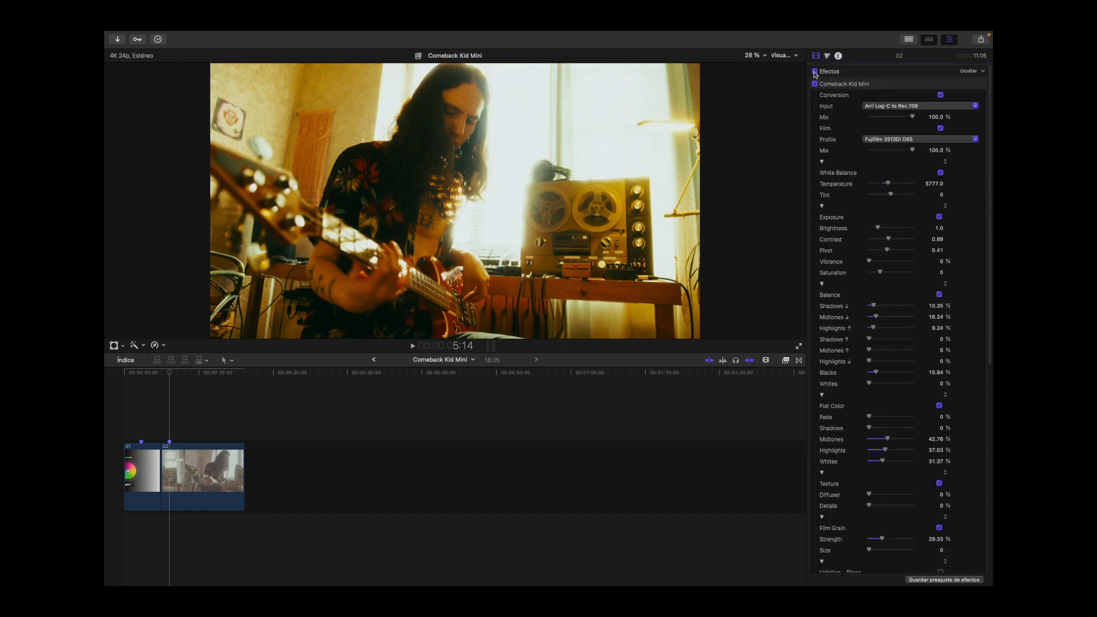
left_click(815, 72)
left_click(815, 72)
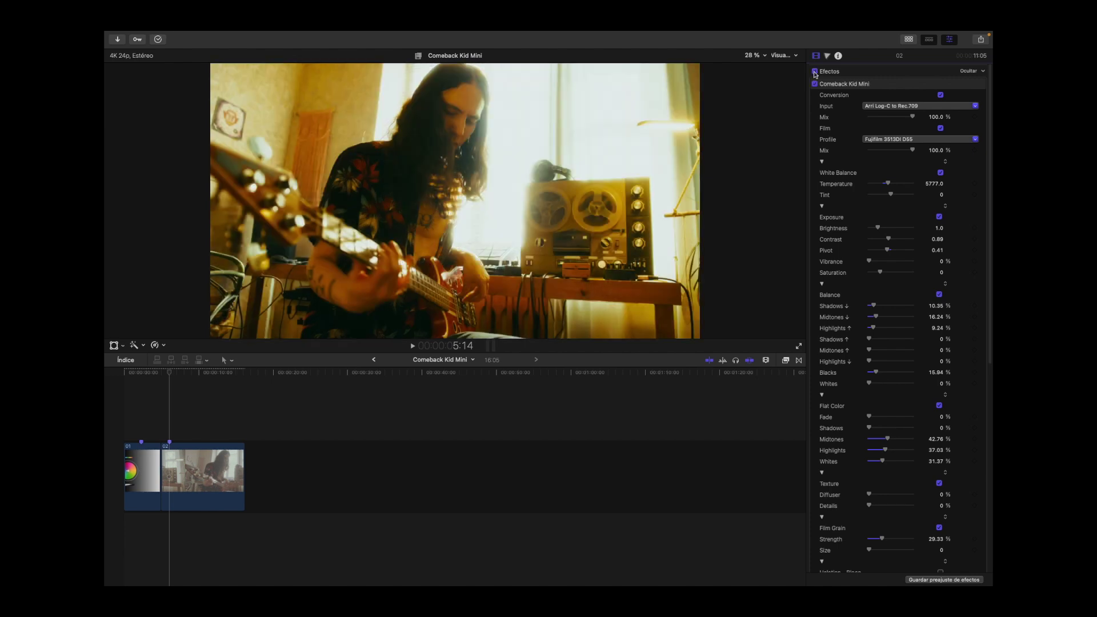